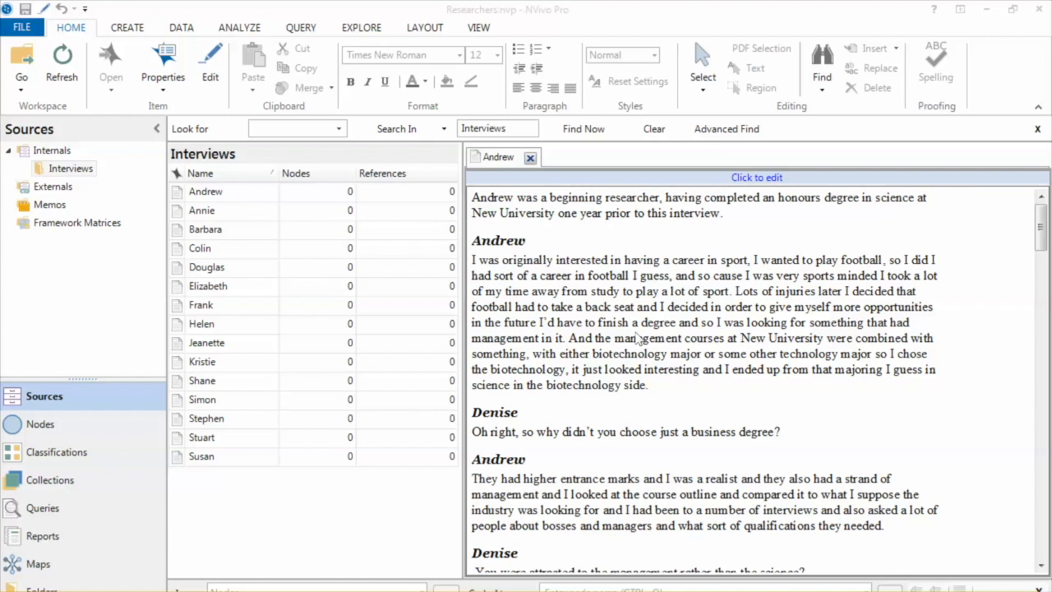
# - Read through the open interview transcript and the second transcript in the Interviews folder
pyautogui.scroll(-6, 704, 336)
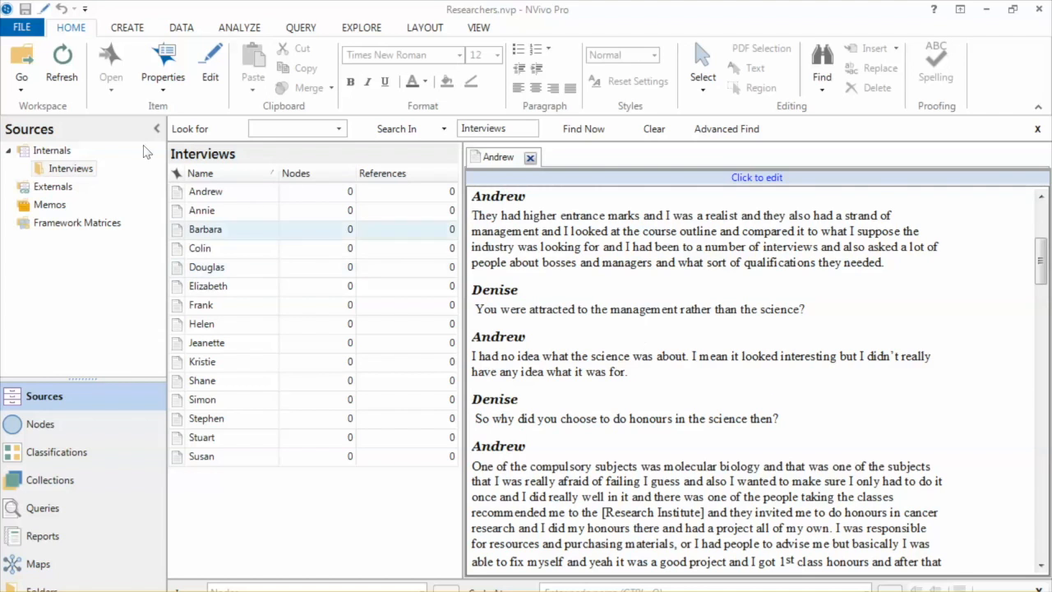
pyautogui.doubleClick(366, 210)
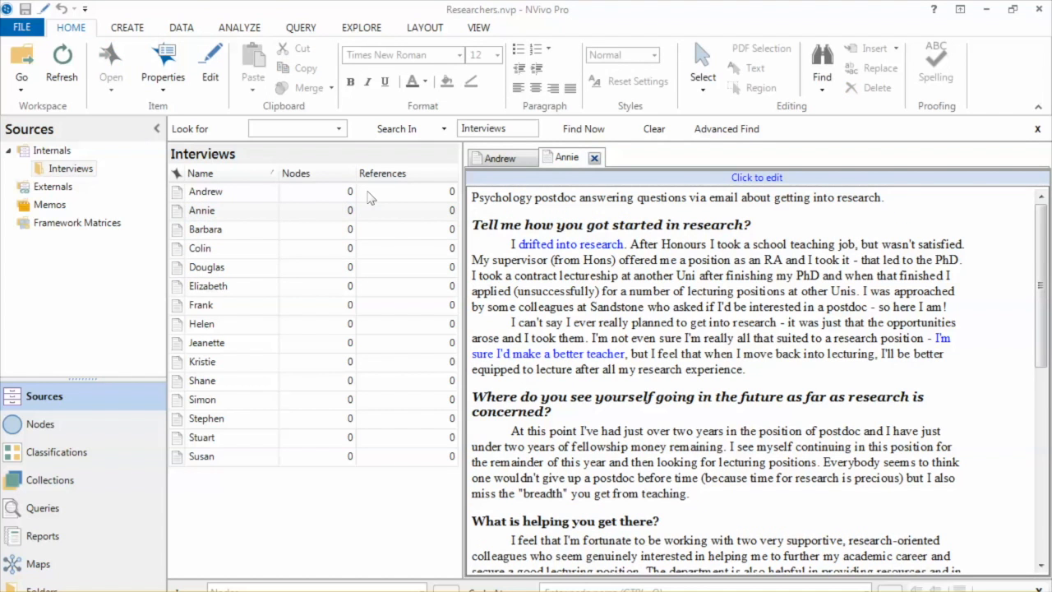
pyautogui.scroll(-8, 556, 294)
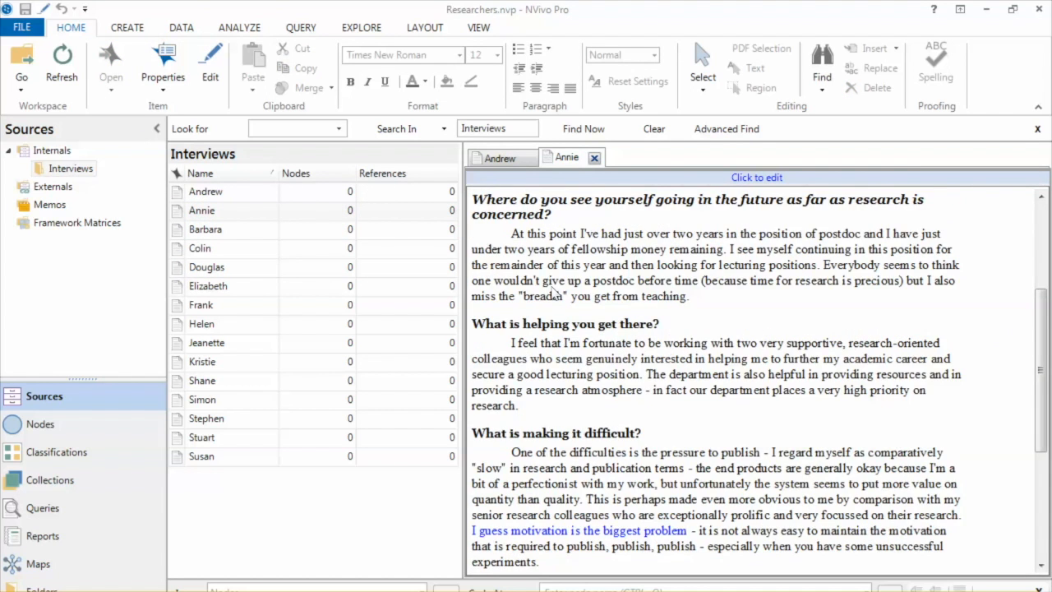
# - Open the third transcript in the Interviews folder and examine the answers about career choice and university studies
pyautogui.doubleClick(205, 230)
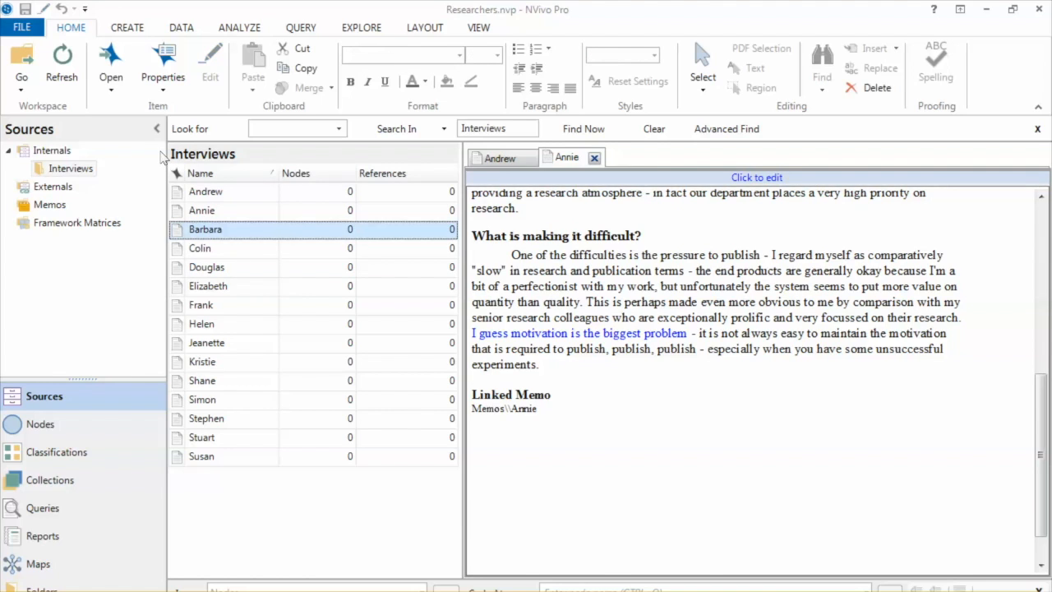
pyautogui.scroll(-6, 687, 346)
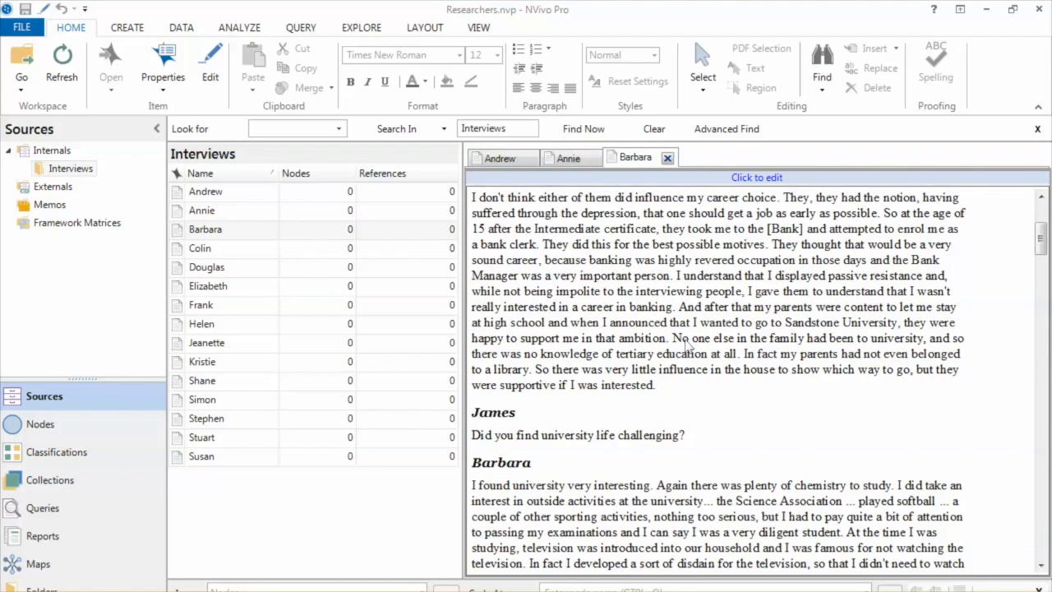
pyautogui.scroll(5, 687, 346)
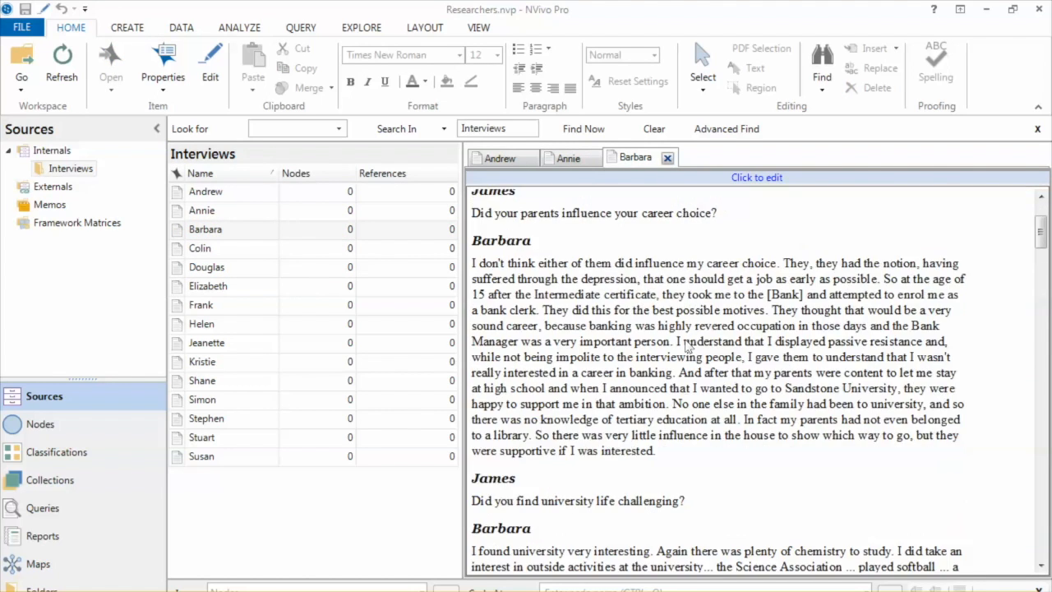
pyautogui.scroll(3, 687, 346)
pyautogui.scroll(-13, 687, 346)
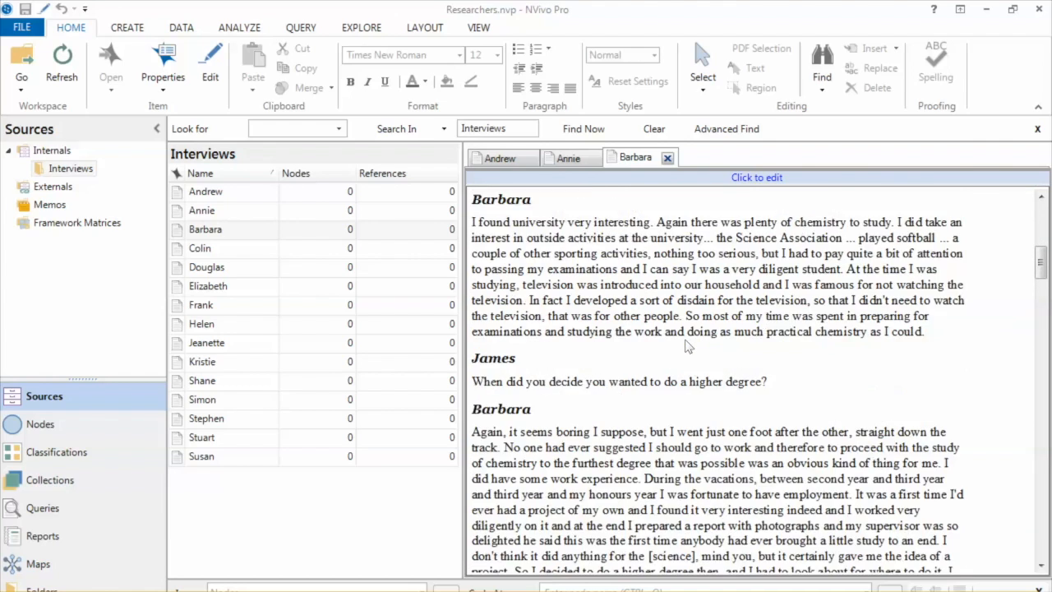
pyautogui.scroll(-6, 687, 346)
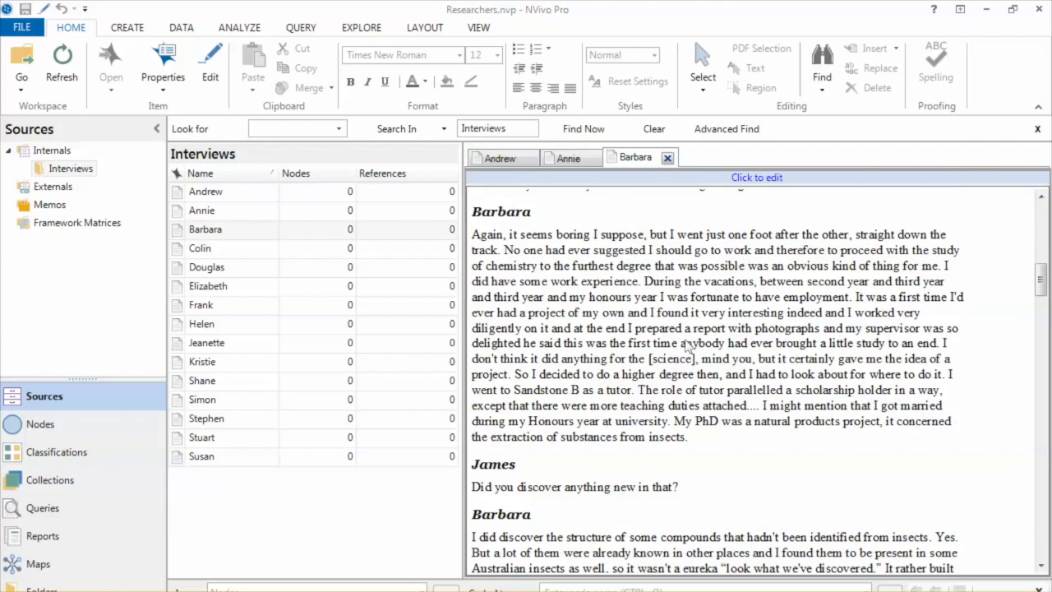
pyautogui.scroll(6, 687, 346)
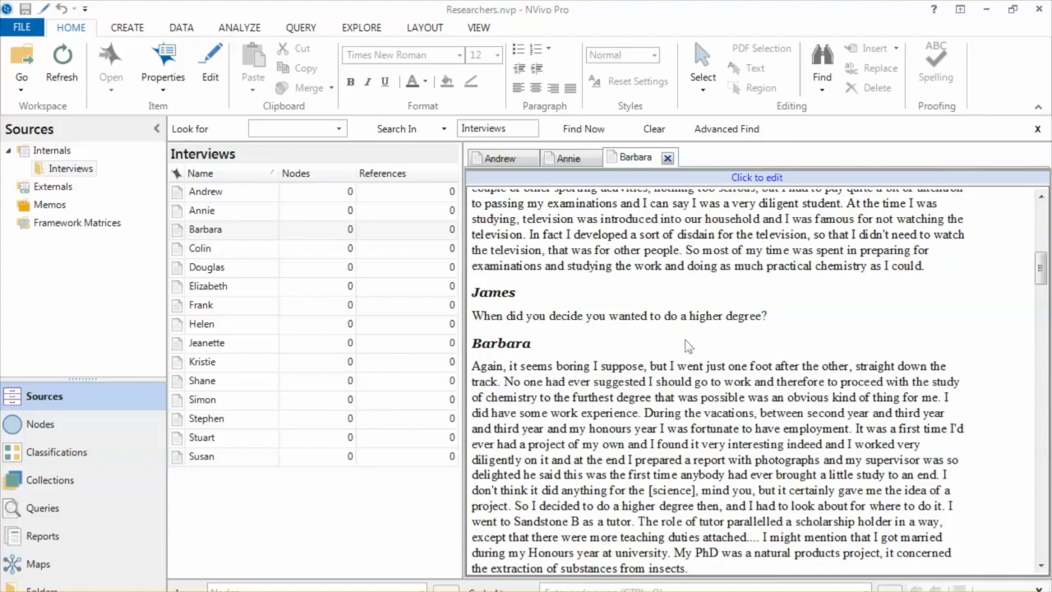
pyautogui.scroll(6, 688, 346)
pyautogui.scroll(4, 687, 346)
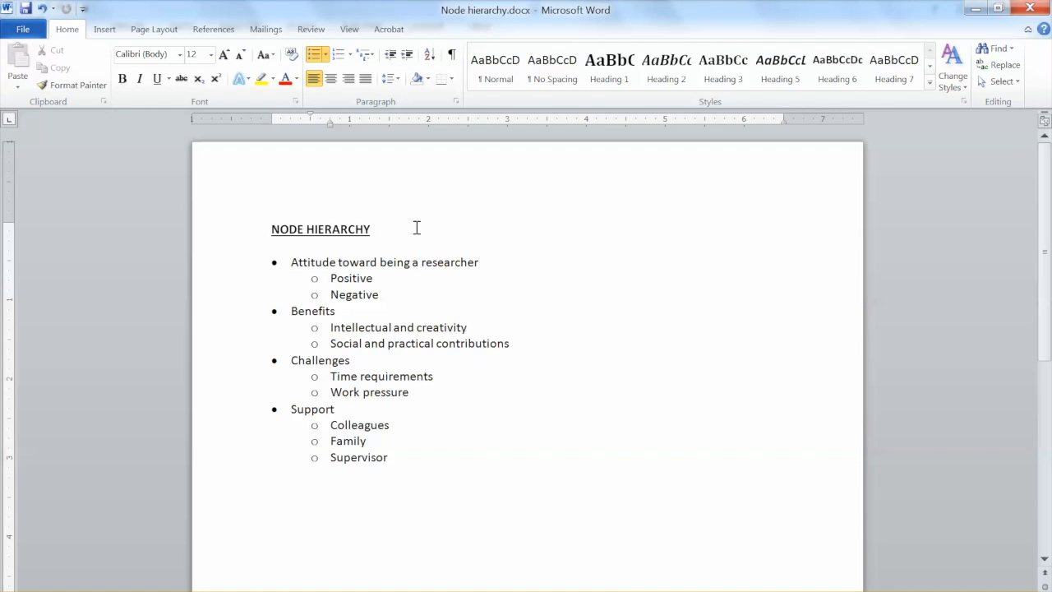
# - Switch to Node hierarchy.docx in Word and highlight the theme "Attitude toward being a researcher" and its Positive and Negative subthemes
pyautogui.click(416, 228)
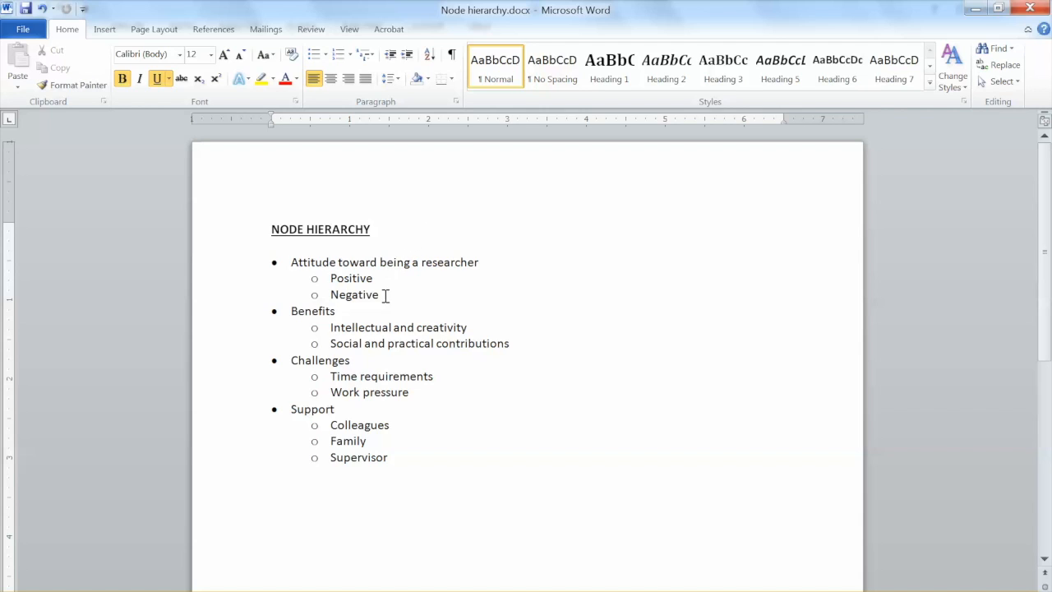
pyautogui.moveTo(290, 262); pyautogui.dragTo(467, 261)
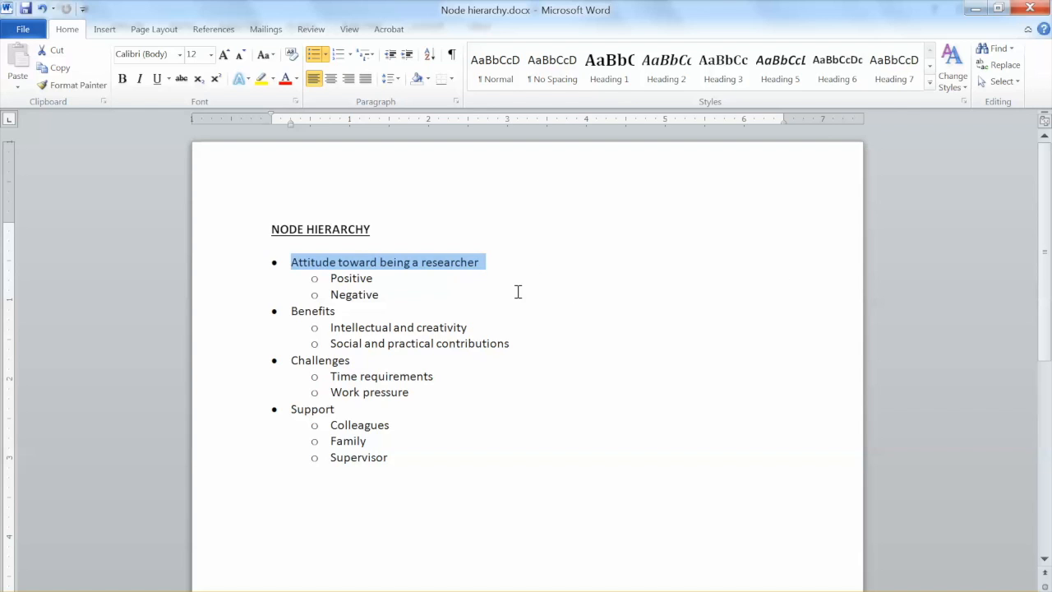
pyautogui.click(331, 278)
pyautogui.moveTo(332, 277); pyautogui.dragTo(383, 301)
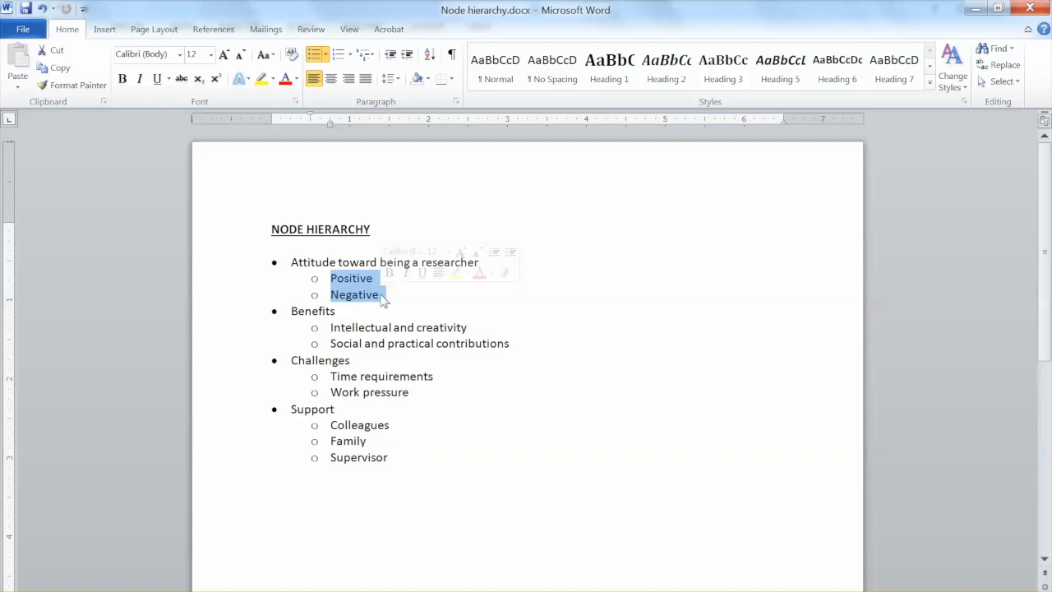
# - Highlight the Benefits, Challenges and Support headings one after another in the node hierarchy list
pyautogui.moveTo(292, 310); pyautogui.dragTo(336, 313)
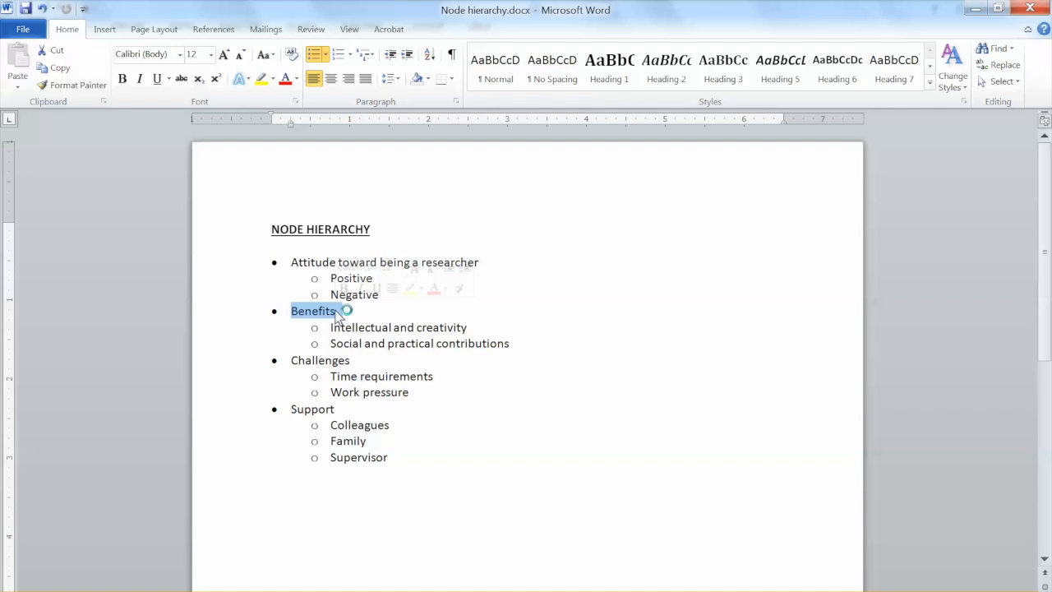
pyautogui.click(292, 360)
pyautogui.moveTo(292, 360); pyautogui.dragTo(360, 366)
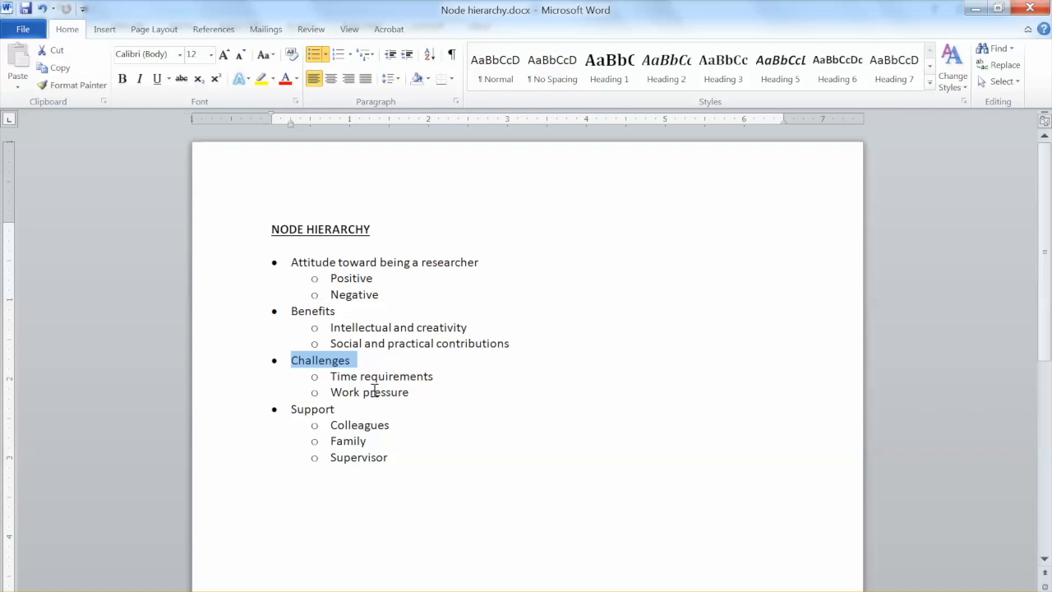
pyautogui.click(290, 409)
pyautogui.moveTo(290, 408); pyautogui.dragTo(336, 415)
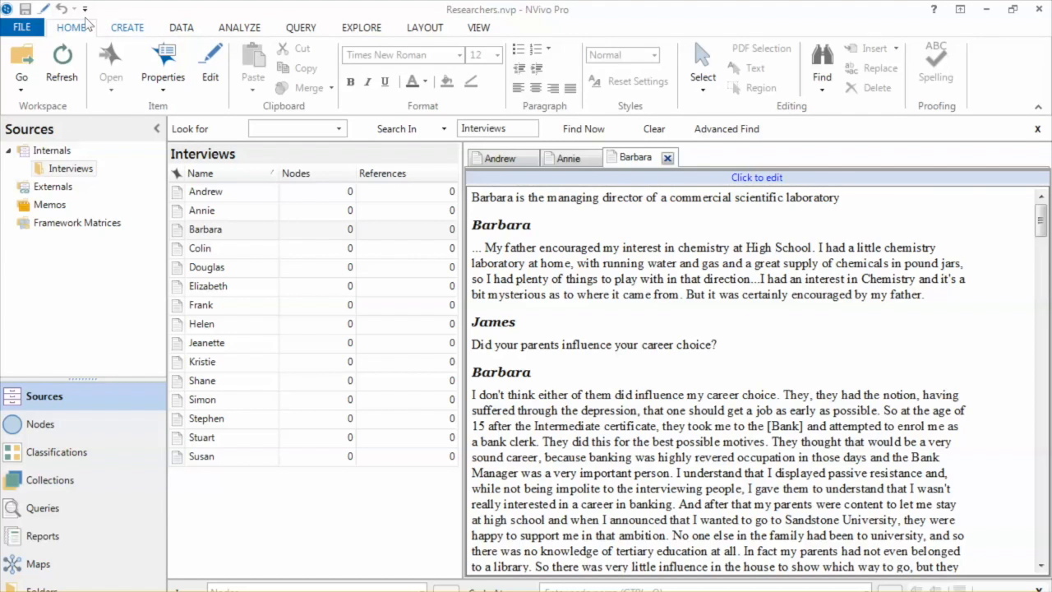
# - Switch back to NVivo and create a top-level node named "Attitude toward being a researcher" that aggregates coding from child nodes
pyautogui.click(127, 27)
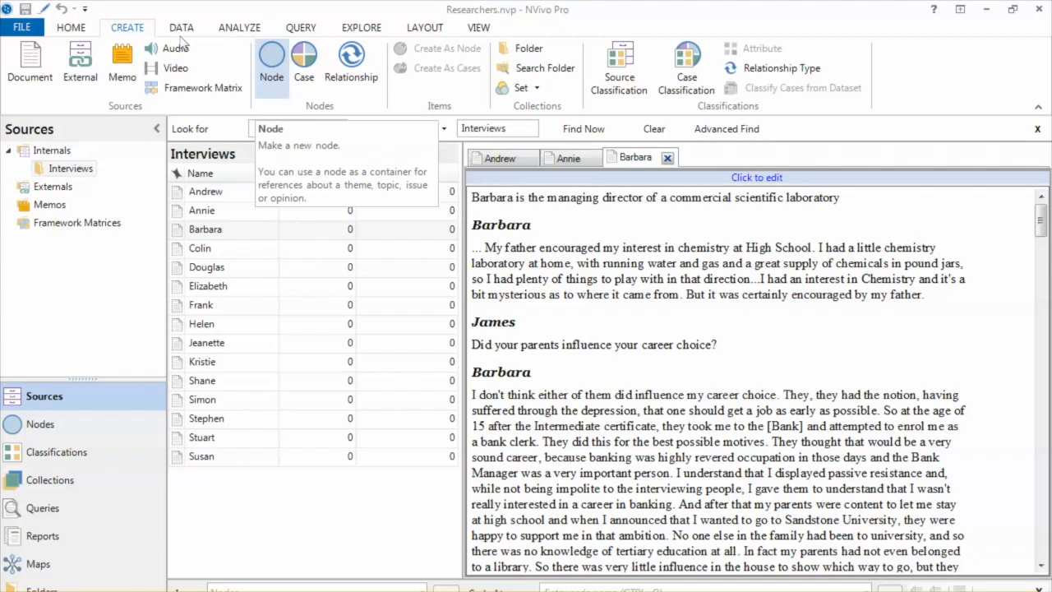
pyautogui.click(271, 62)
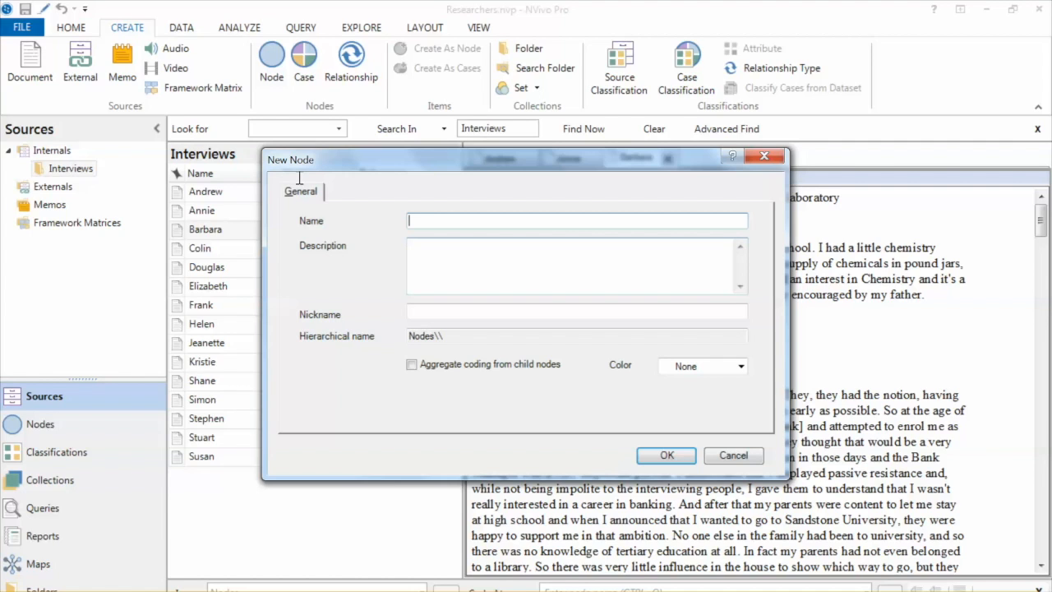
pyautogui.press('Tab')
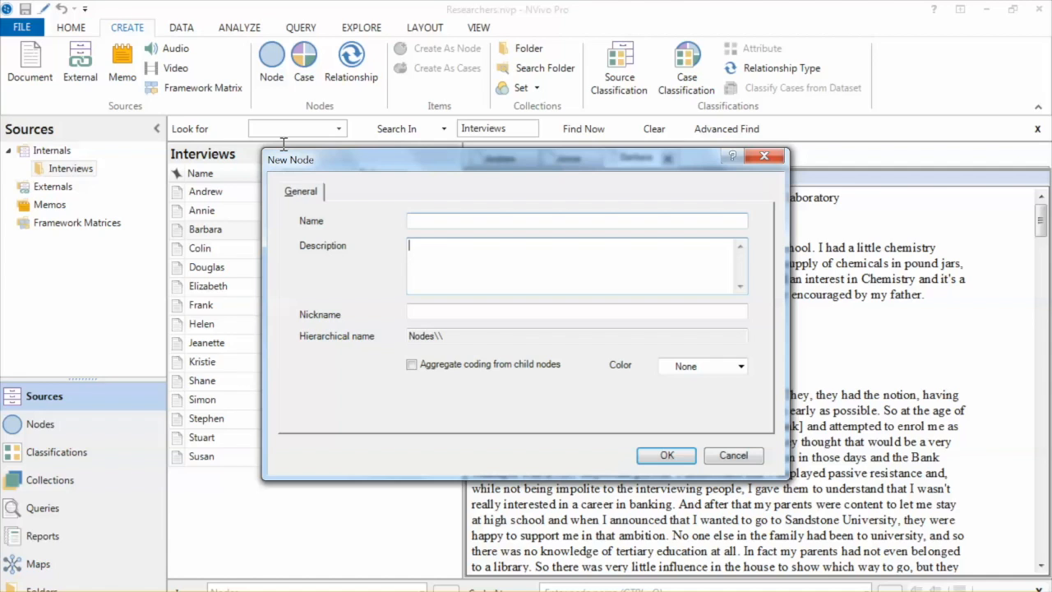
pyautogui.hotkey('shift', 'Tab')
pyautogui.write('Atti')
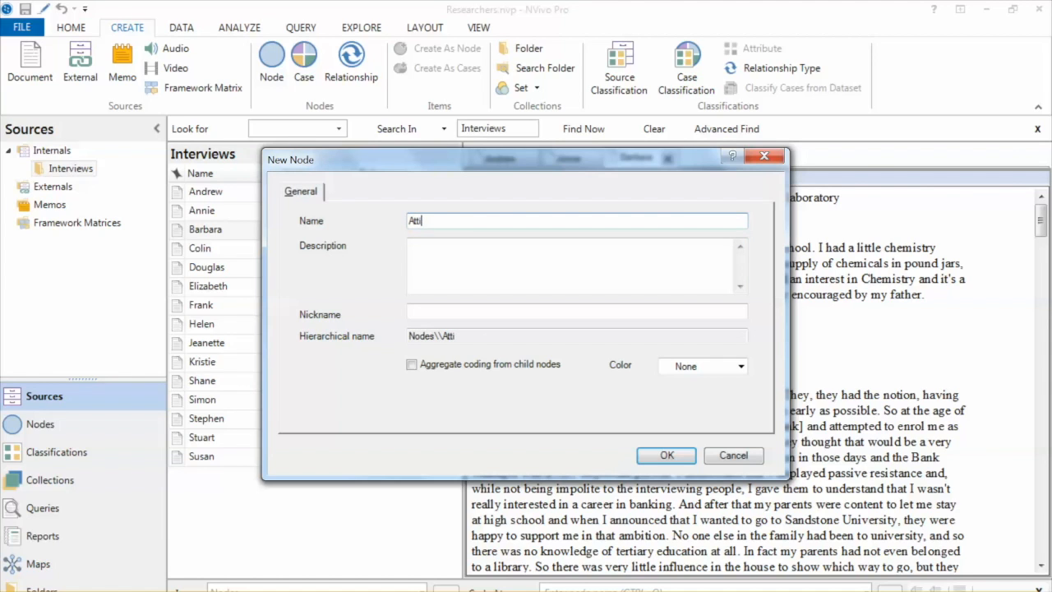
pyautogui.write('tude toward being a ')
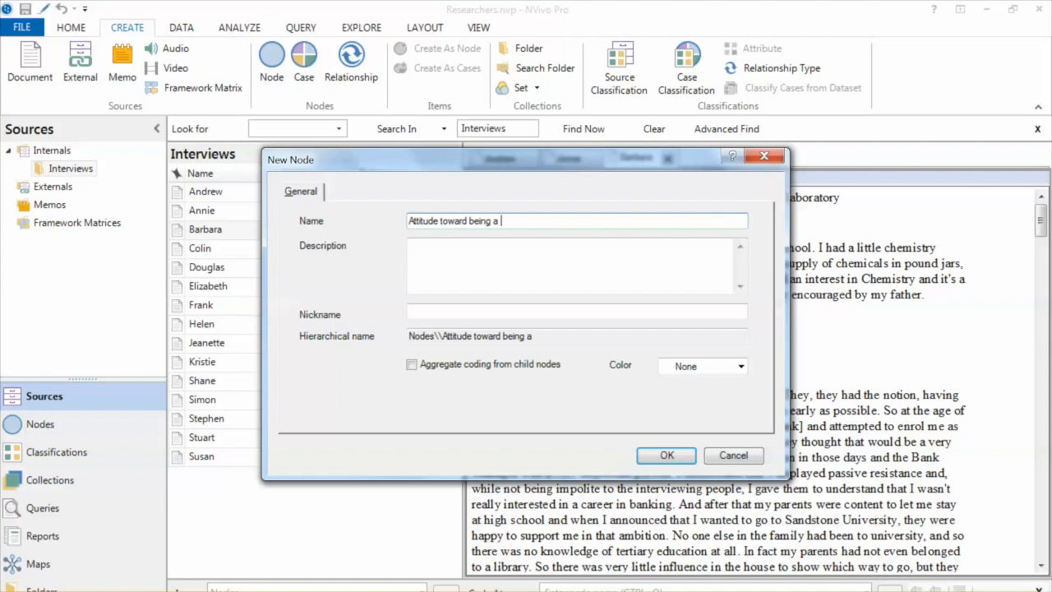
pyautogui.write('researcher')
pyautogui.press('Tab')
pyautogui.press('Tab')
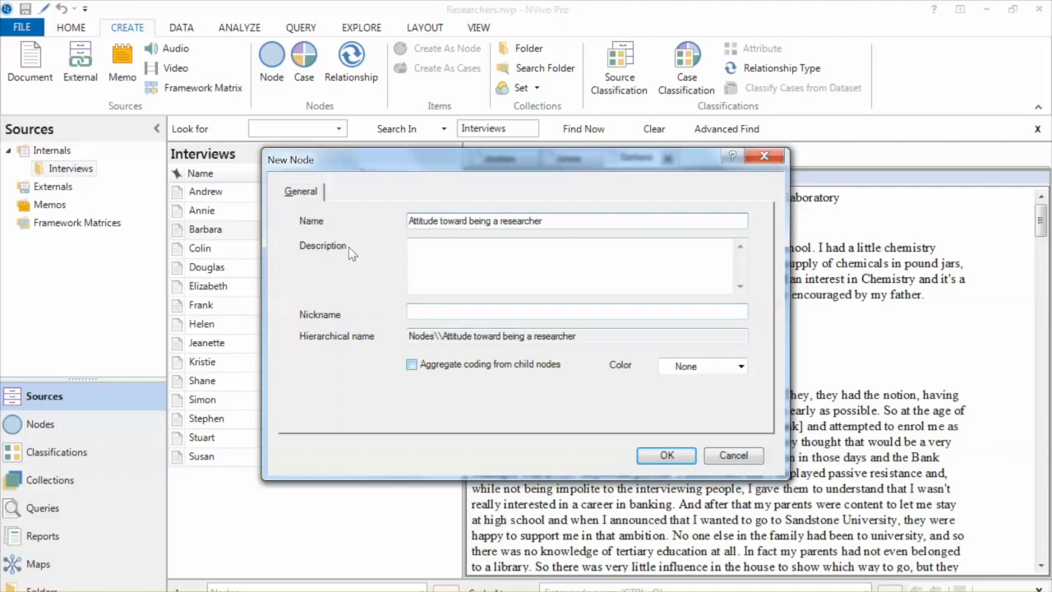
pyautogui.click(411, 365)
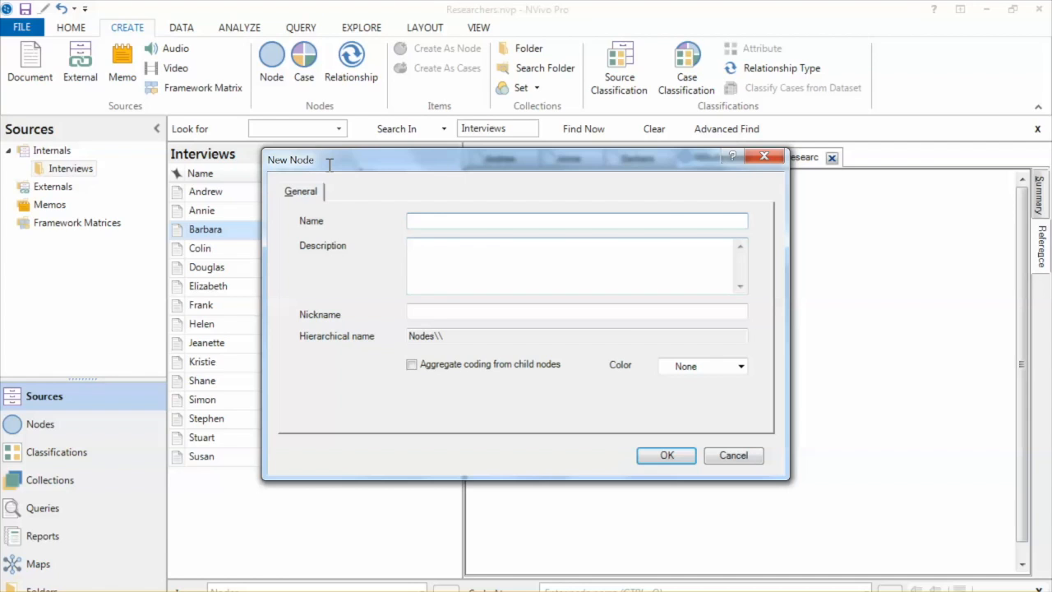
# - Create a top-level node named "Benefits" with coding aggregated from child nodes
pyautogui.write('Benefits')
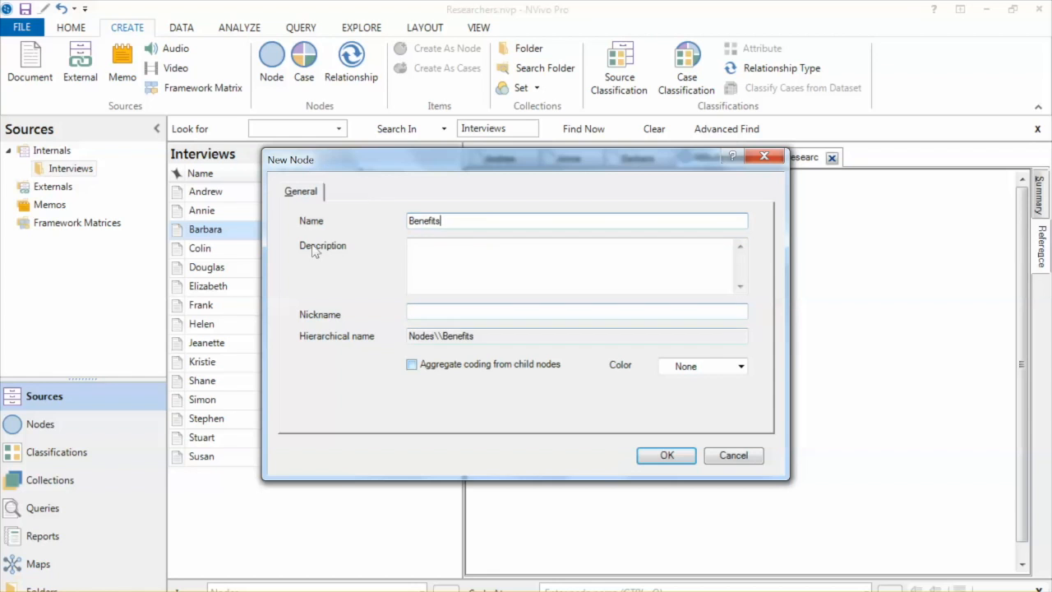
pyautogui.click(412, 364)
pyautogui.press('Return')
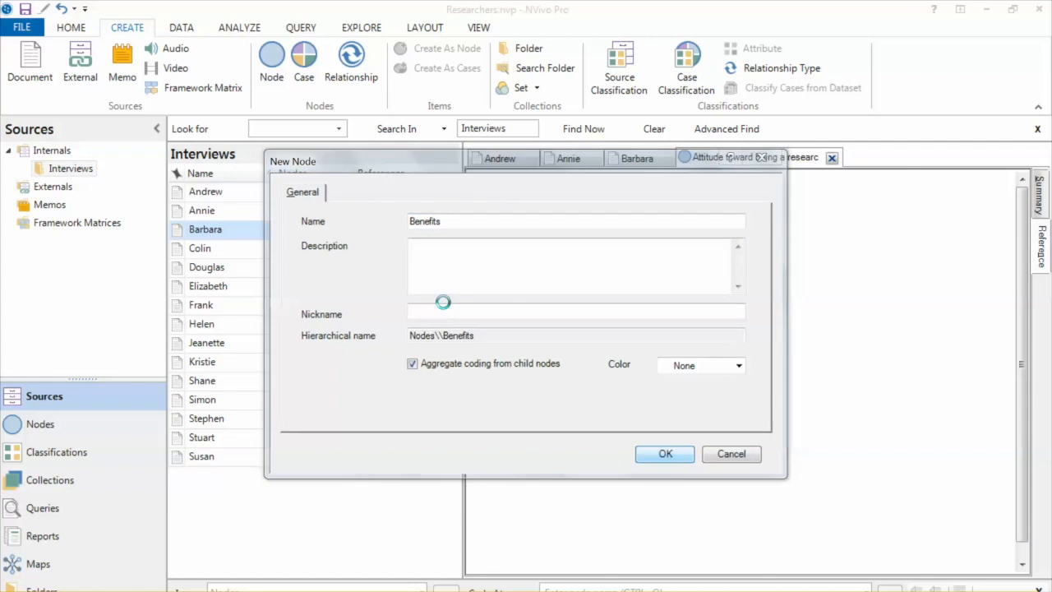
# - Create a top-level node named "Challenges" with coding aggregated from child nodes
pyautogui.hotkey('ctrl', 'shift', 'n')
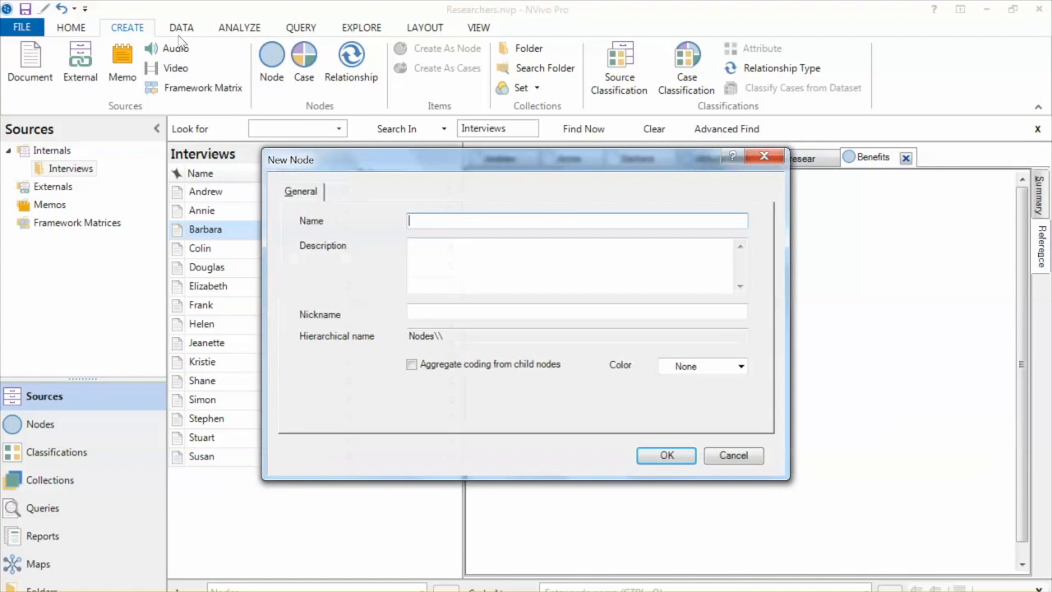
pyautogui.write('Challenges')
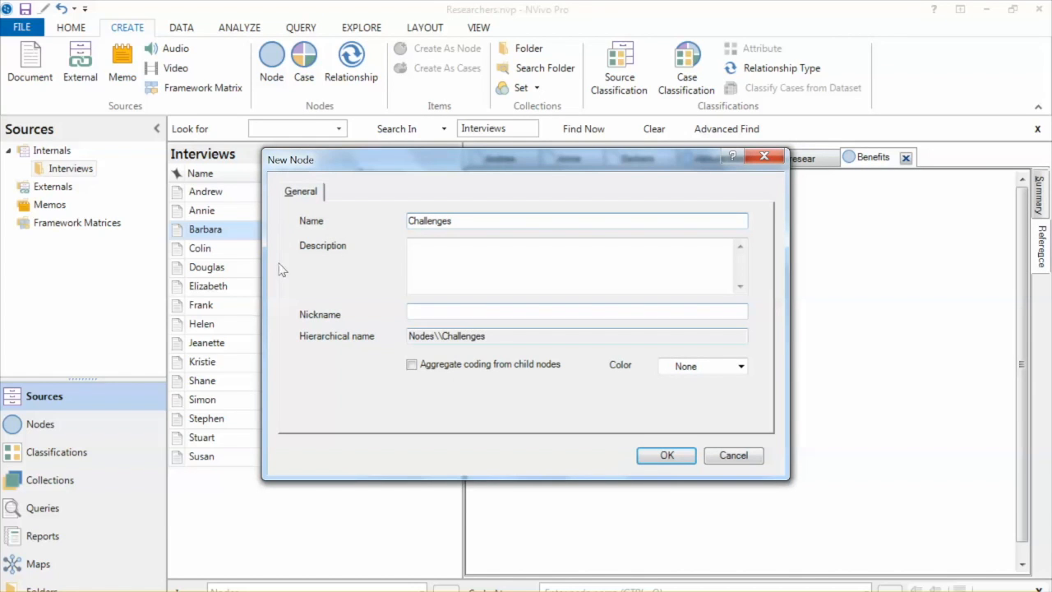
pyautogui.hotkey('alt', 'a')
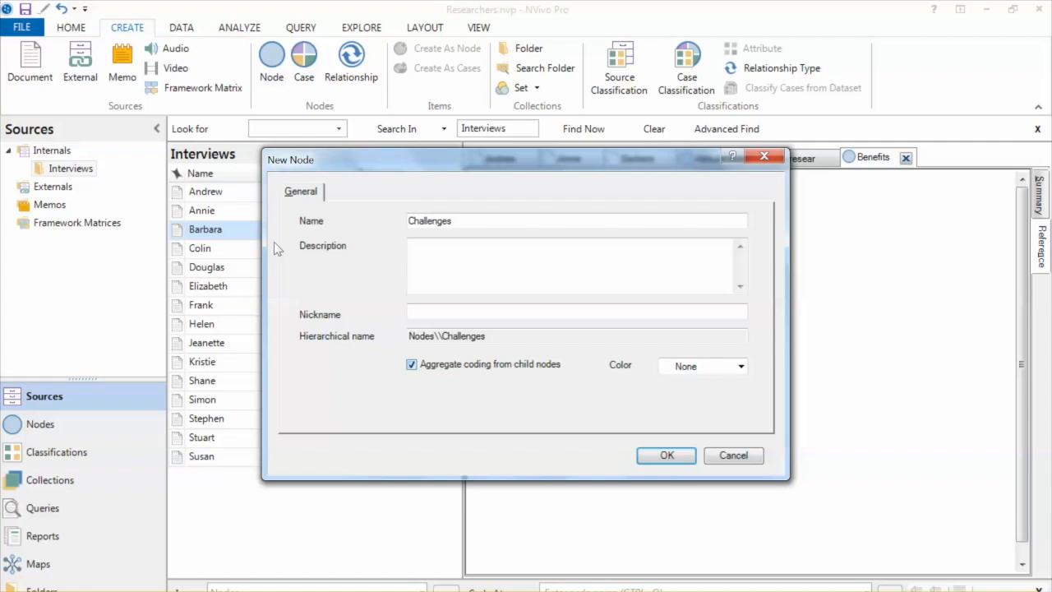
pyautogui.press('Return')
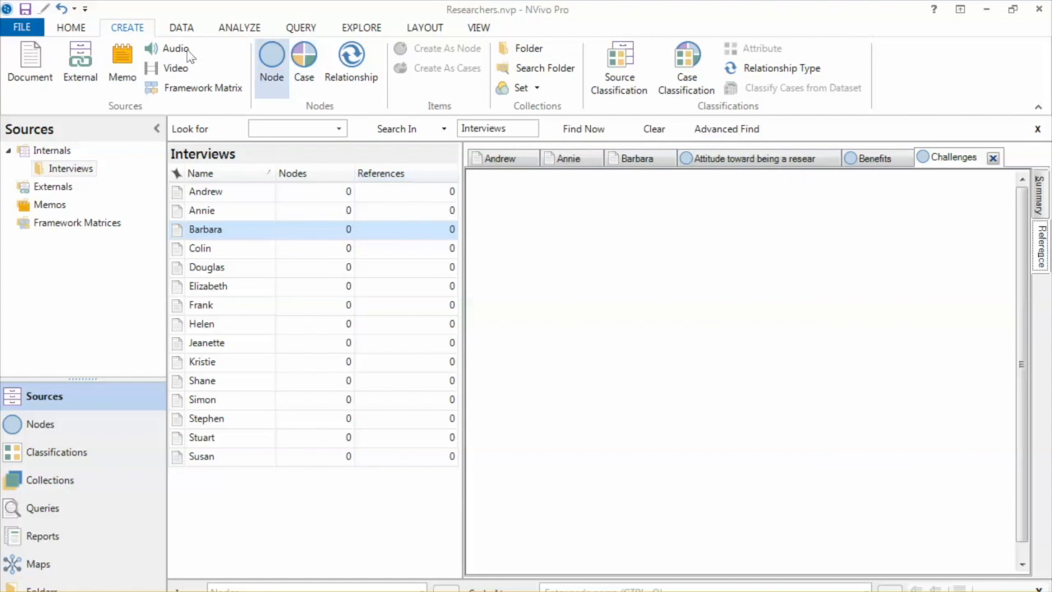
# - Create a top-level node named "Support" with coding aggregated from child nodes
pyautogui.click(272, 66)
pyautogui.write('Support')
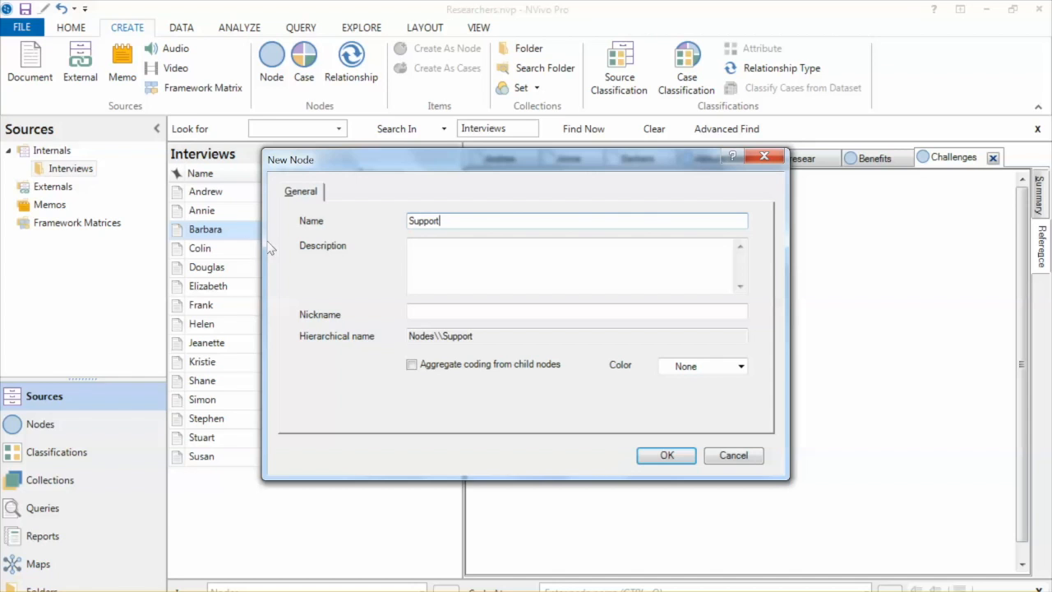
pyautogui.click(411, 364)
pyautogui.press('Return')
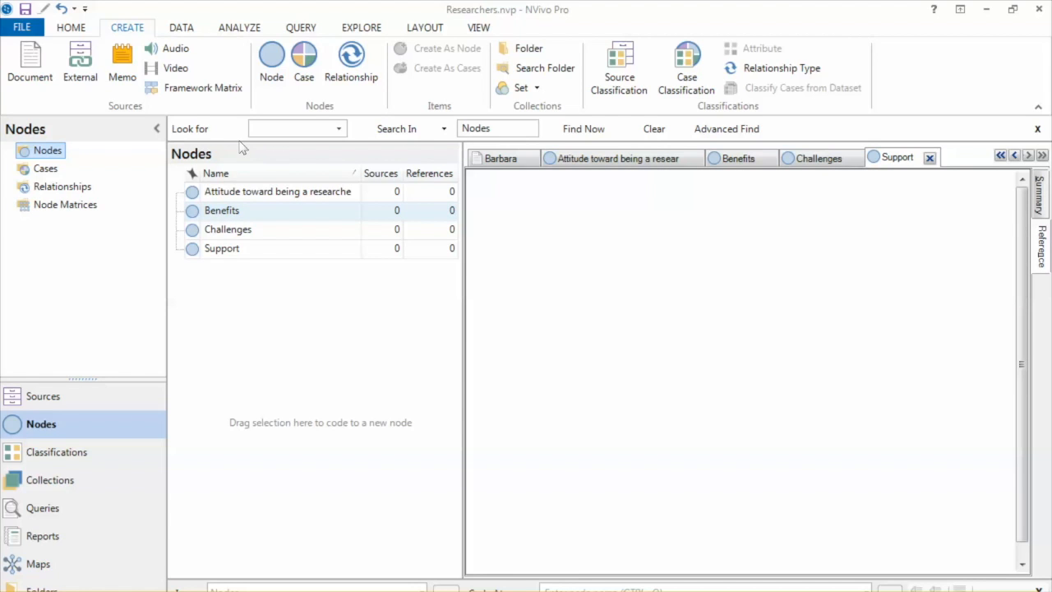
# - Create a child node named "Positive" under "Attitude toward being a researcher"
pyautogui.click(212, 192)
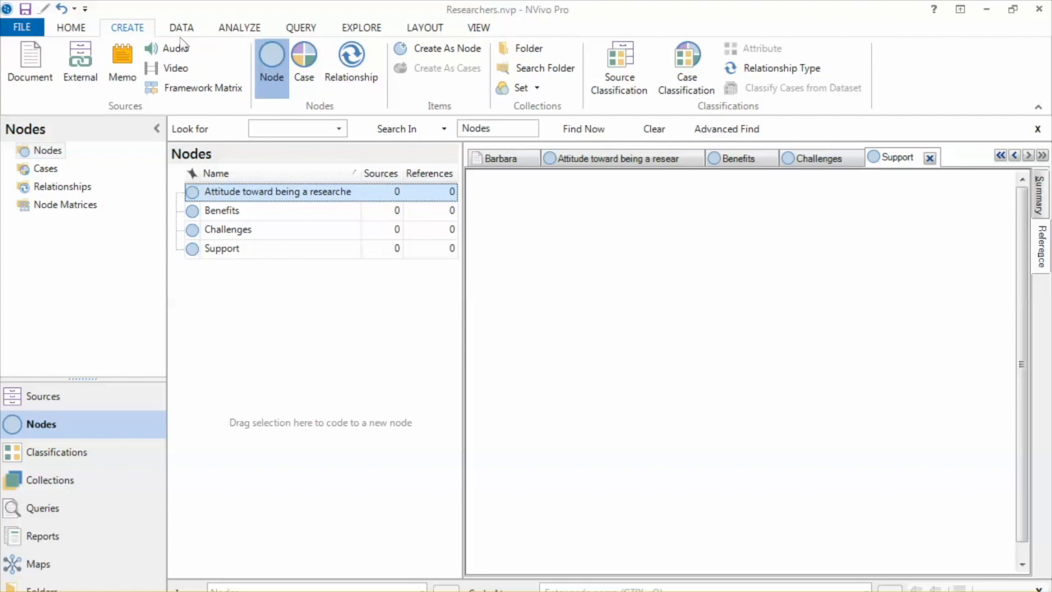
pyautogui.click(272, 59)
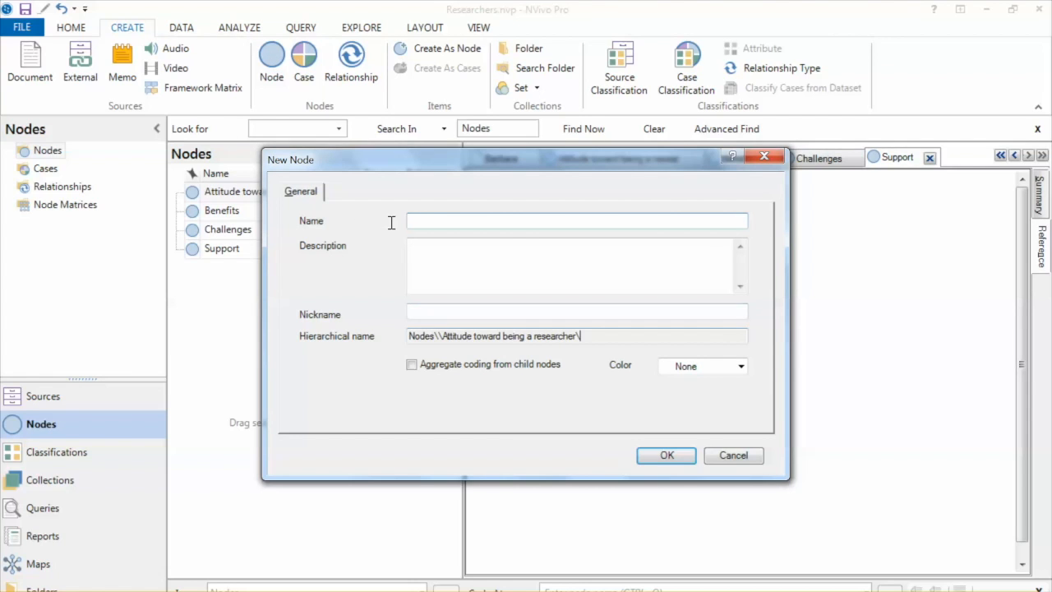
pyautogui.press('Tab')
pyautogui.press('Tab')
pyautogui.press('Tab')
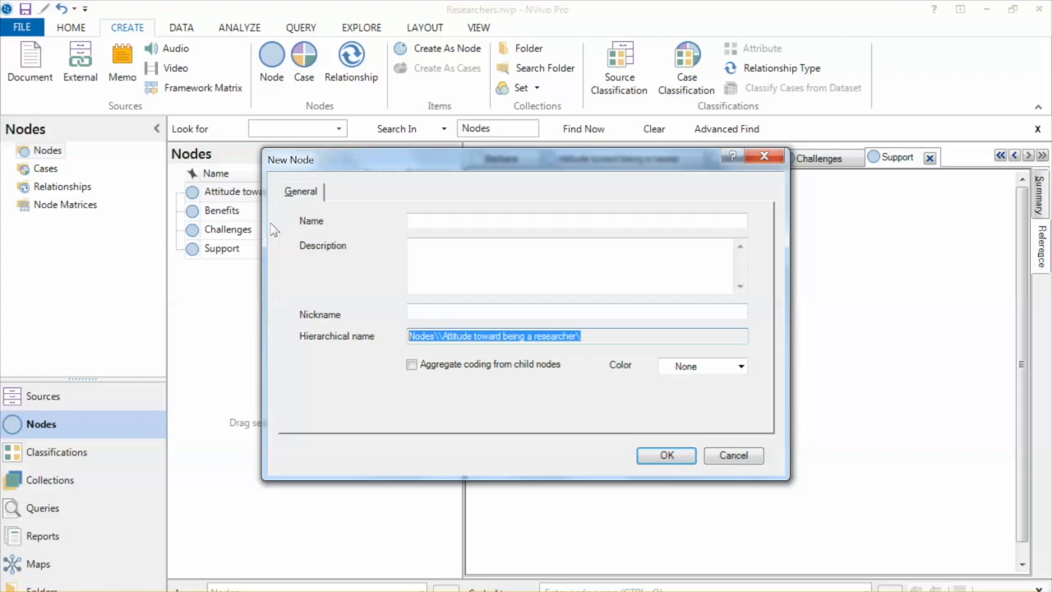
pyautogui.hotkey('shift', 'Tab')
pyautogui.hotkey('shift', 'Tab')
pyautogui.hotkey('shift', 'Tab')
pyautogui.write('Positive')
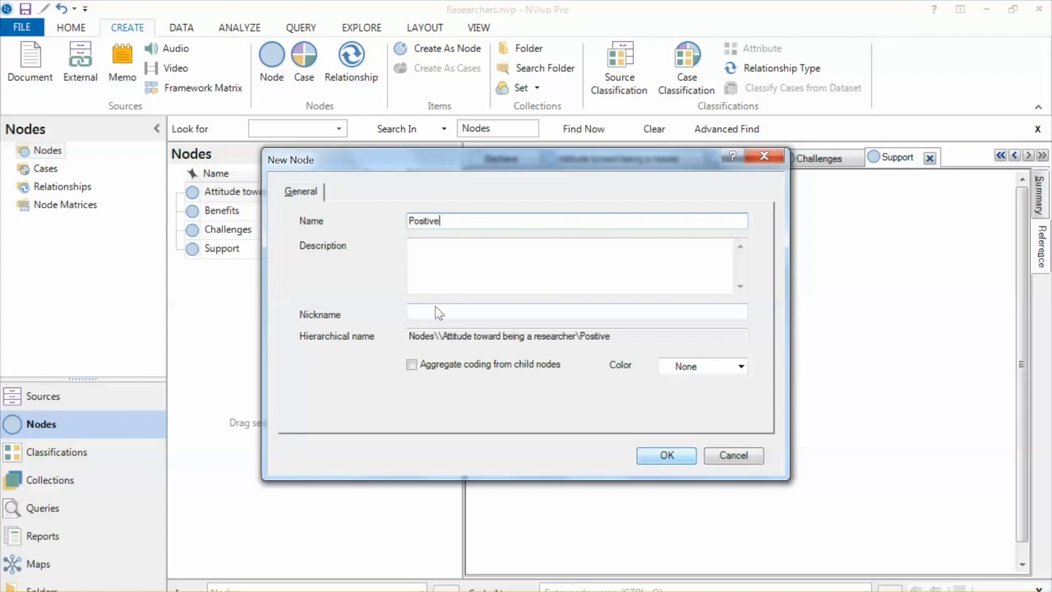
pyautogui.press('Return')
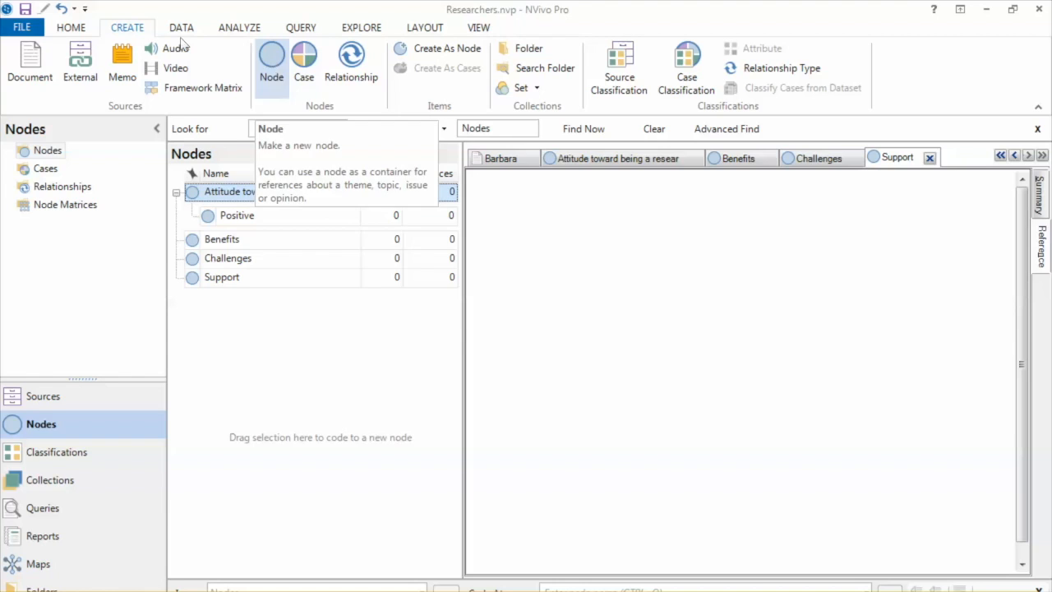
# - Create a second child node named "Negative" under "Attitude toward being a researcher"
pyautogui.hotkey('ctrl', 'shift', 'n')
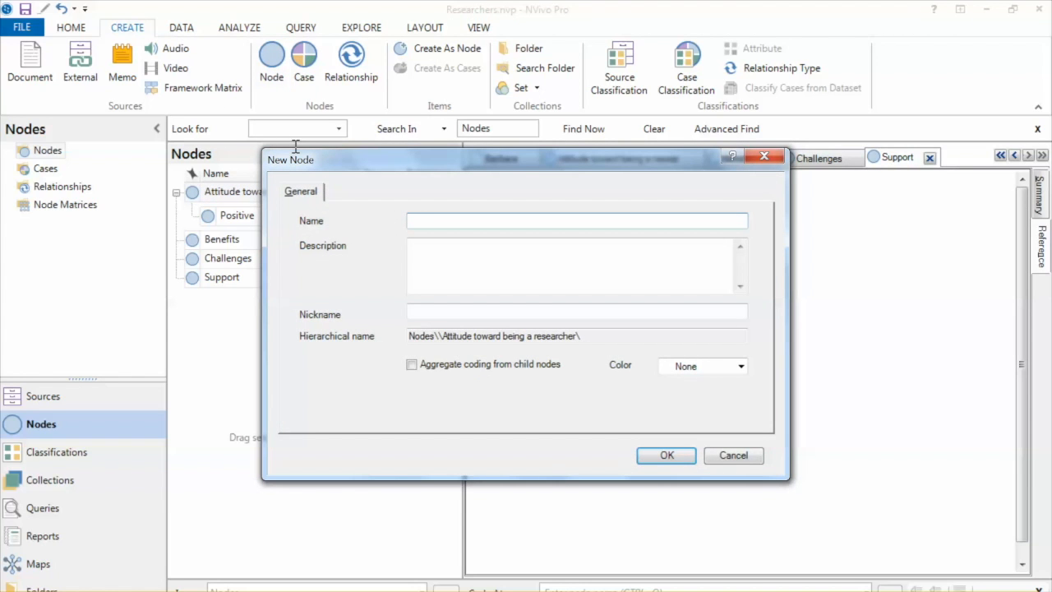
pyautogui.write('negati')
pyautogui.press('BackSpace')
pyautogui.press('BackSpace')
pyautogui.press('BackSpace')
pyautogui.press('BackSpace')
pyautogui.press('BackSpace')
pyautogui.press('BackSpace')
pyautogui.write('Negative')
pyautogui.press('Return')
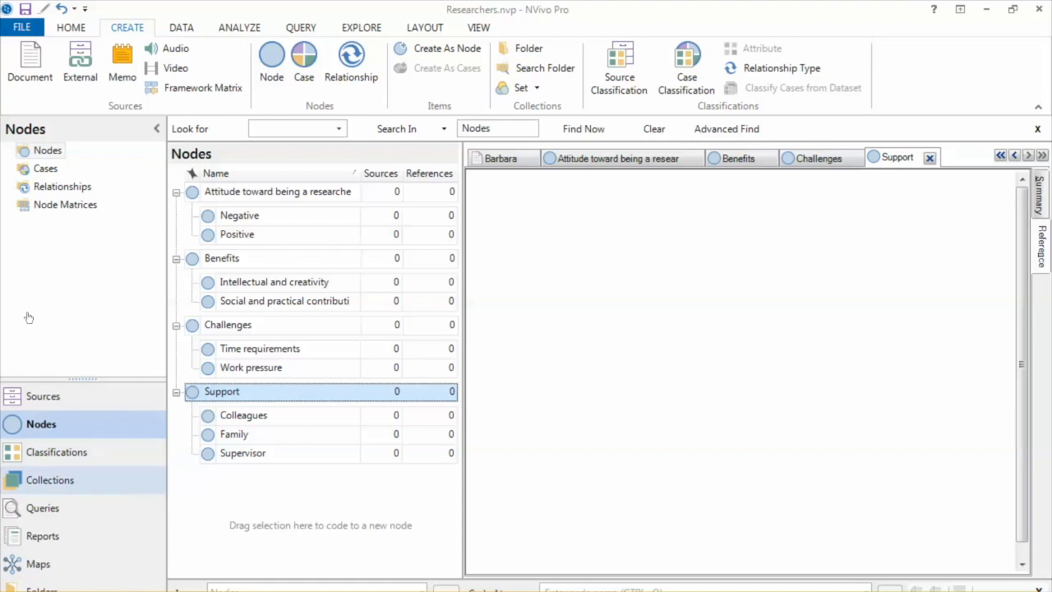
# - Open the first transcript in the Interviews folder and bring back the node list beside it
pyautogui.hotkey('ctrl', '1')
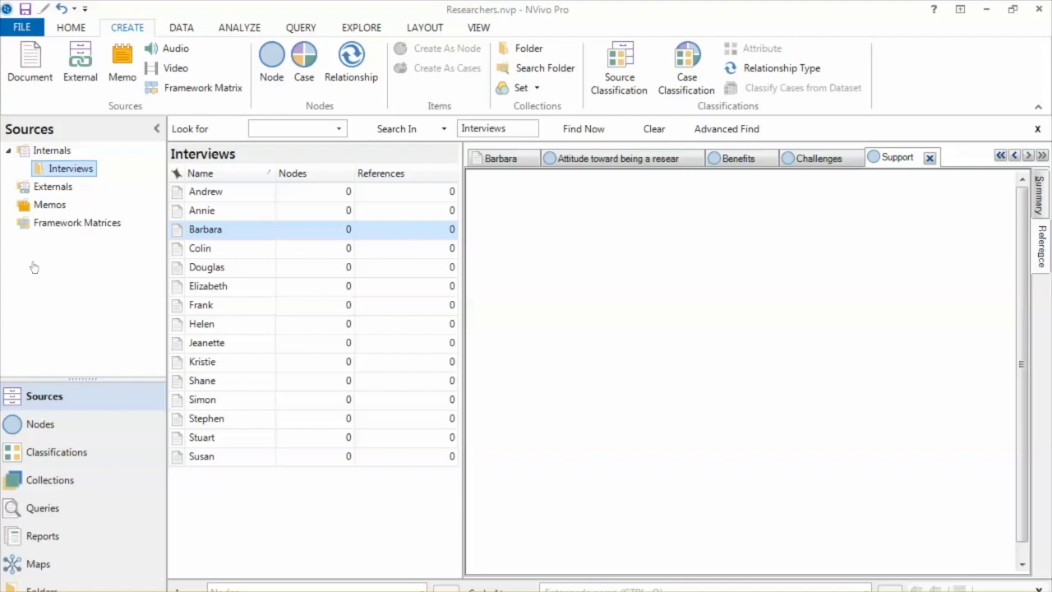
pyautogui.click(59, 167)
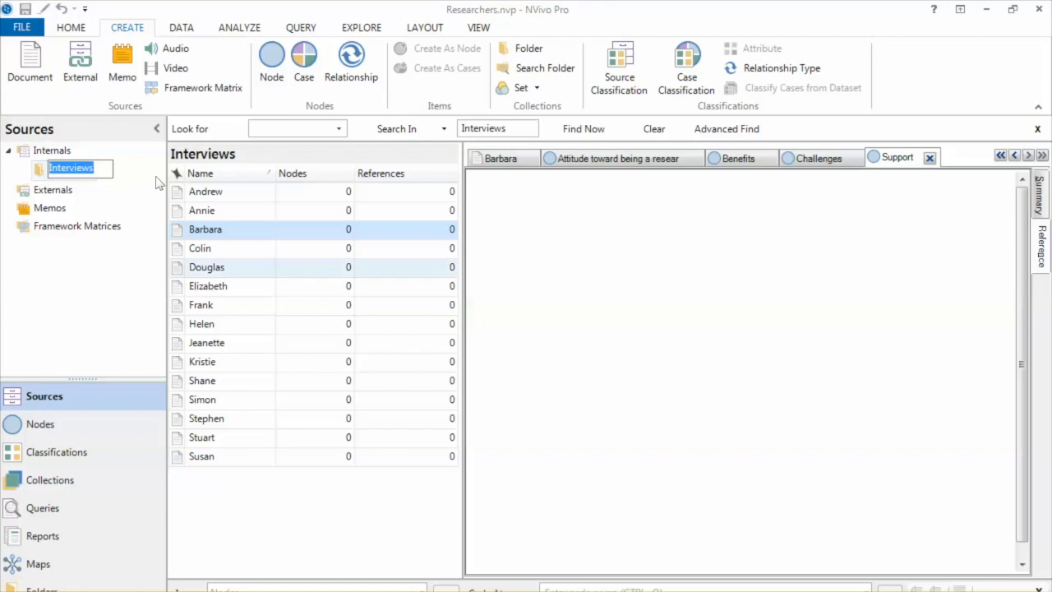
pyautogui.press('Return')
pyautogui.press('Tab')
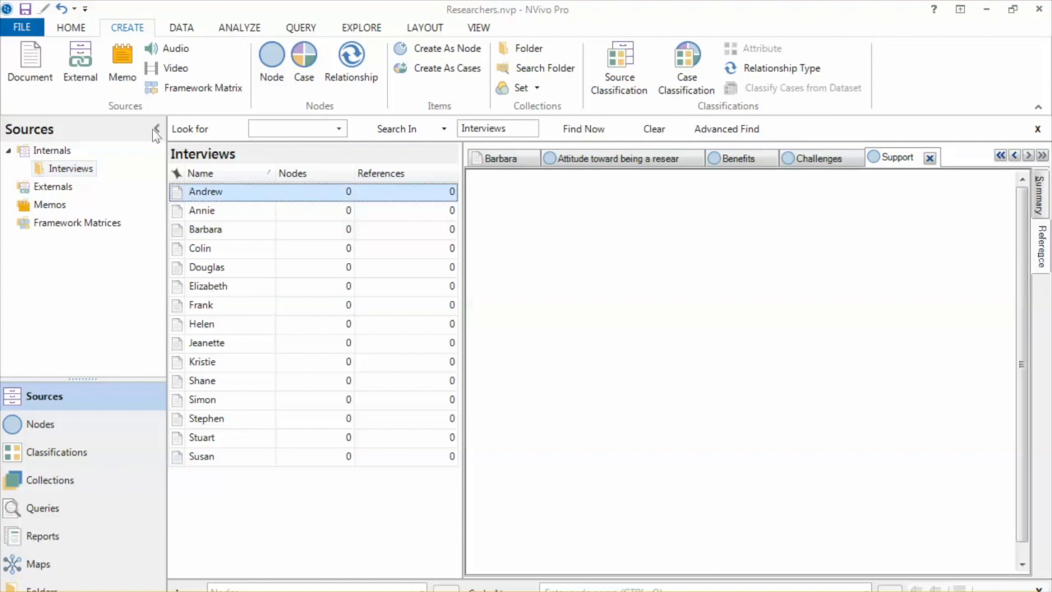
pyautogui.press('Return')
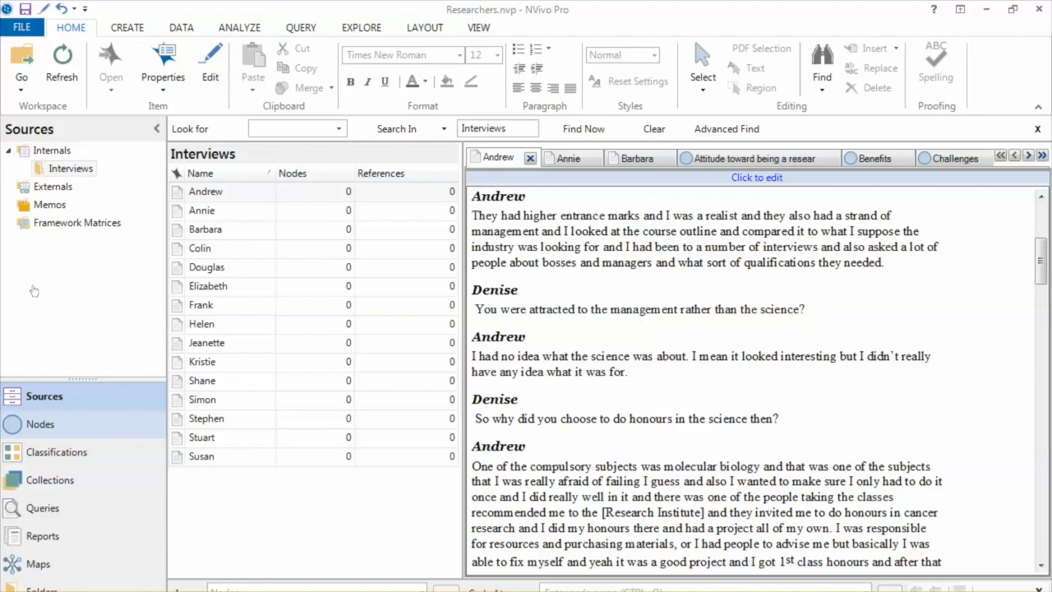
pyautogui.click(37, 424)
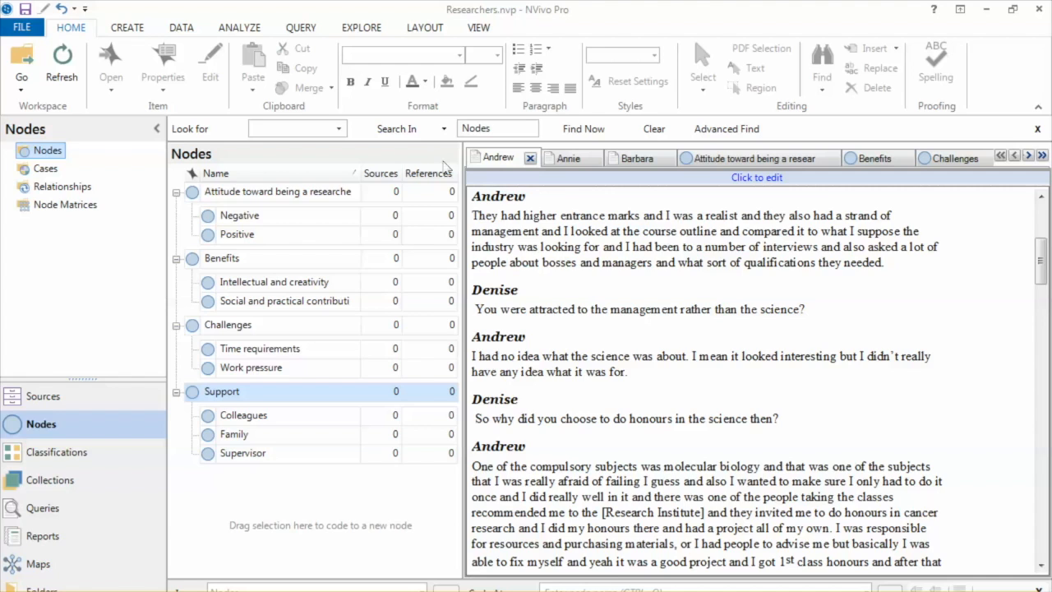
# - Read through the open transcript from its introductory paragraph to the answers about off-campus supervision and workload
pyautogui.scroll(6, 694, 164)
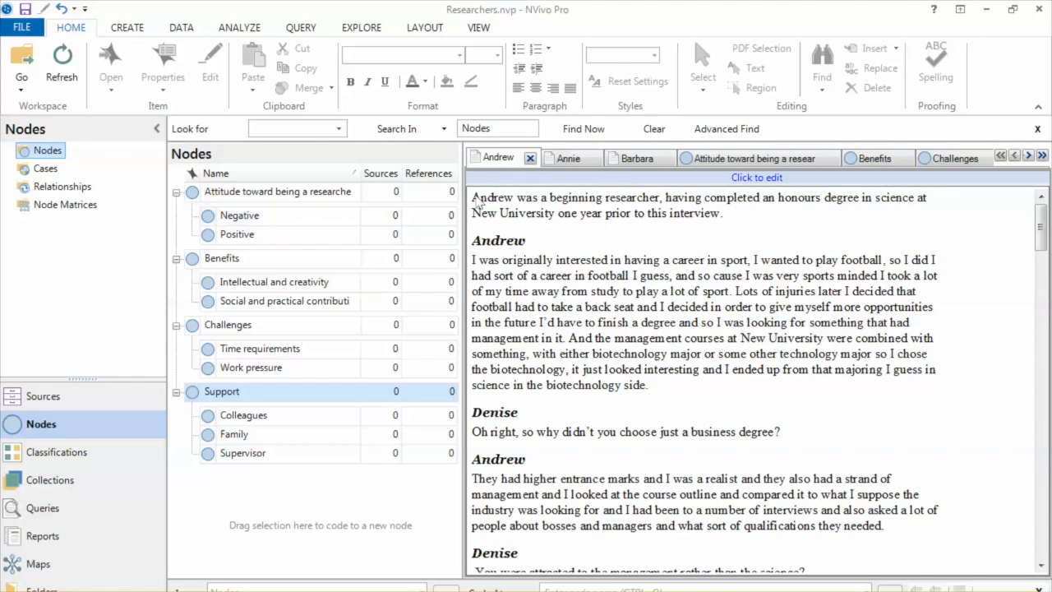
pyautogui.moveTo(479, 200); pyautogui.dragTo(631, 213)
pyautogui.hotkey('shift', 'End')
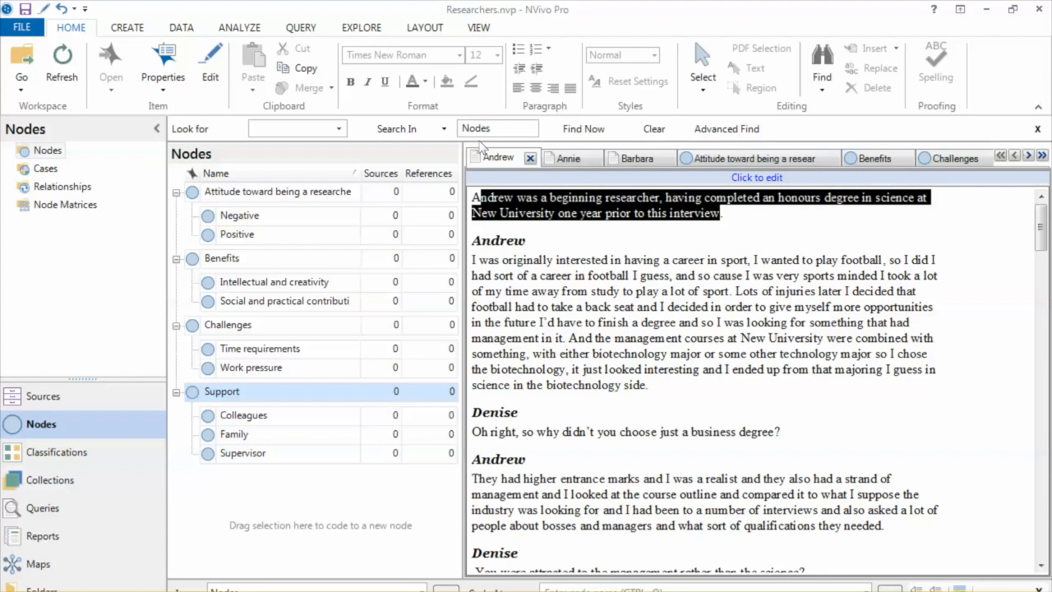
pyautogui.click(324, 177)
pyautogui.moveTo(471, 259); pyautogui.dragTo(658, 386)
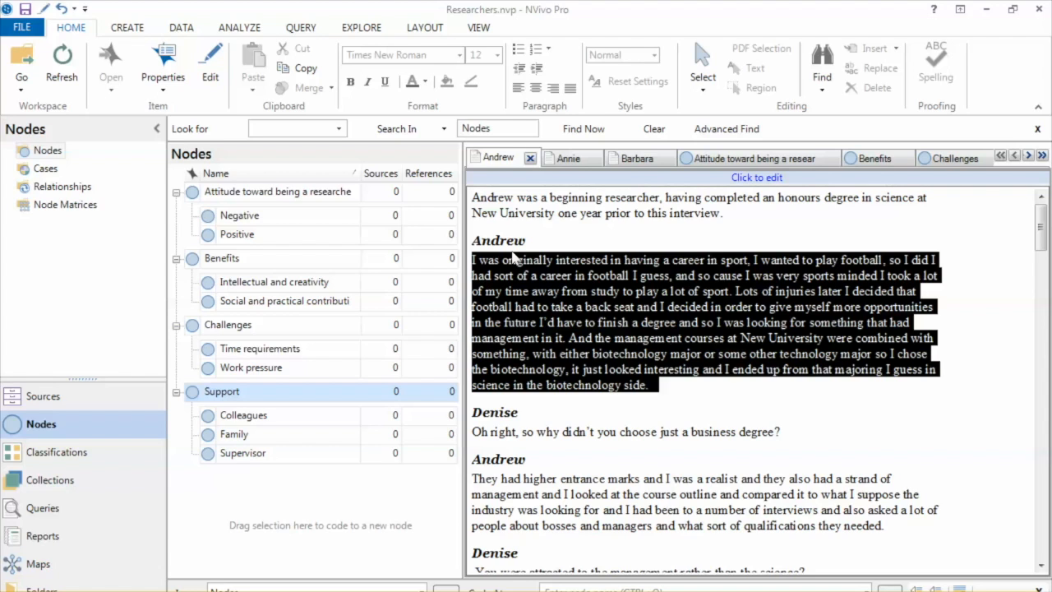
pyautogui.click(481, 270)
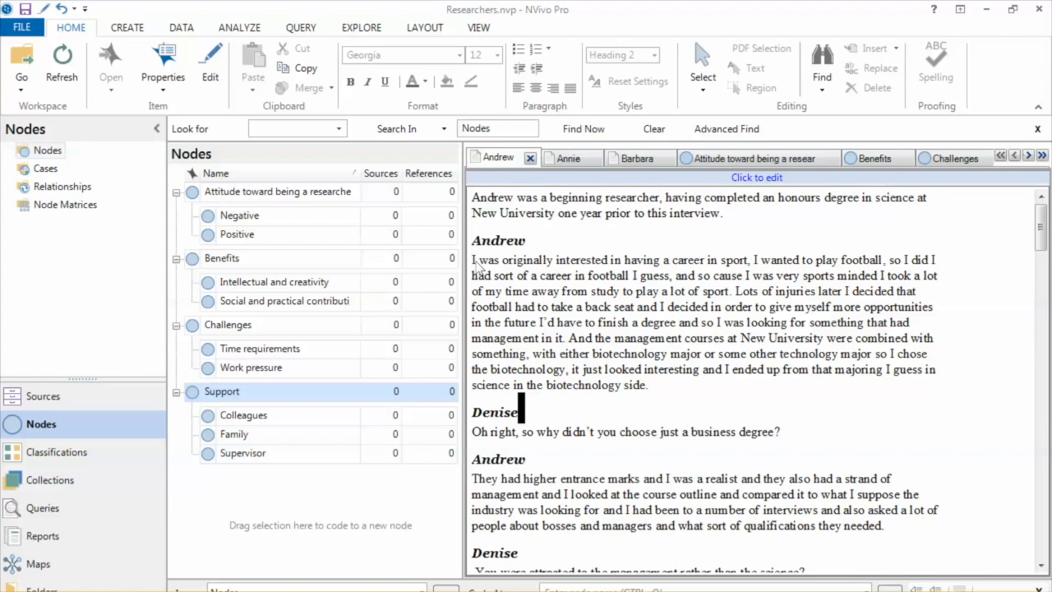
pyautogui.scroll(-3, 715, 398)
pyautogui.scroll(-3, 715, 399)
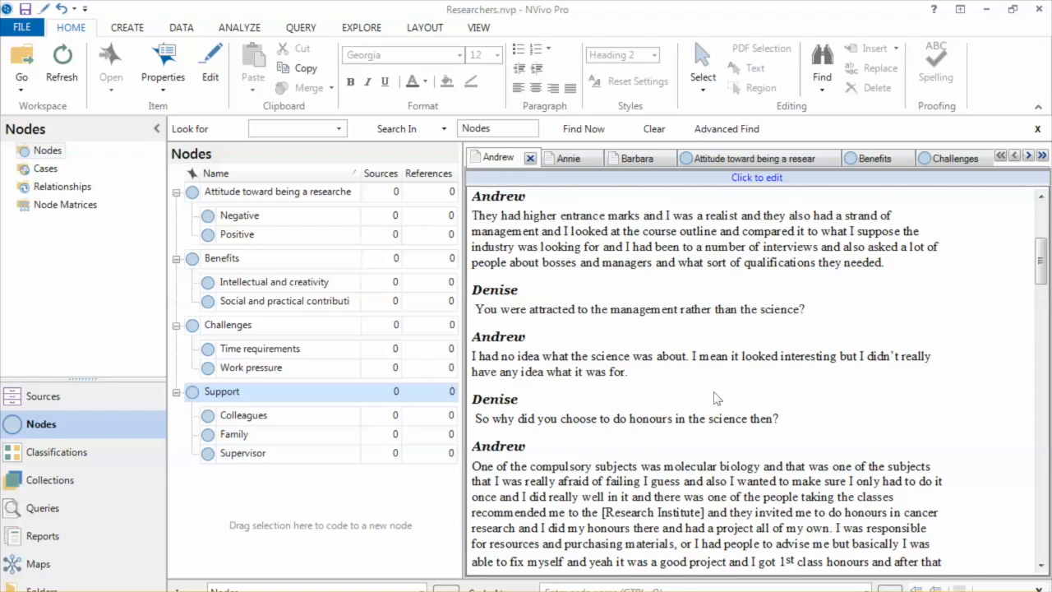
pyautogui.scroll(-5, 715, 397)
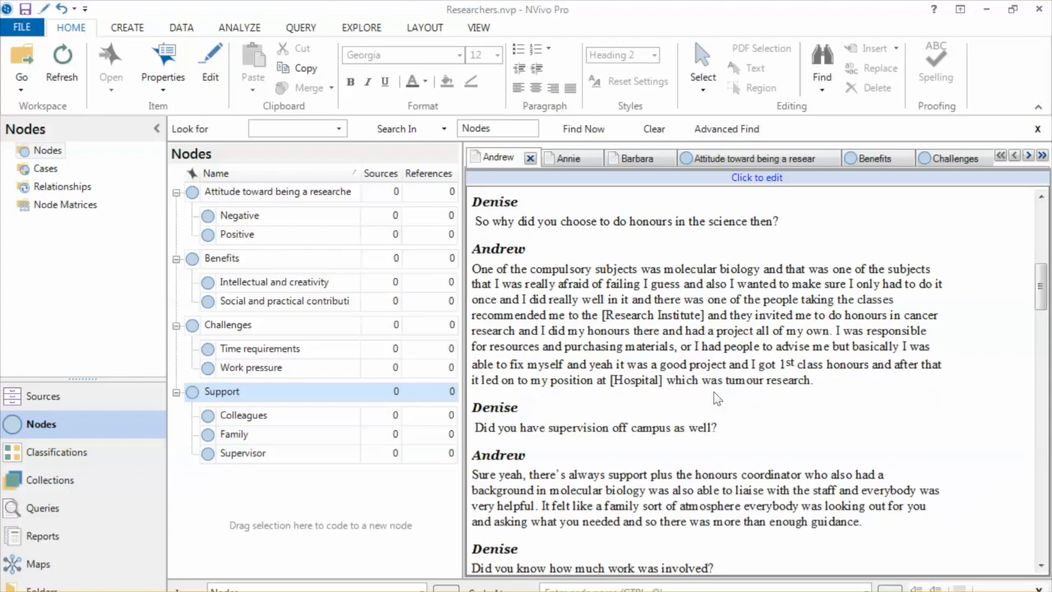
pyautogui.scroll(-2, 714, 398)
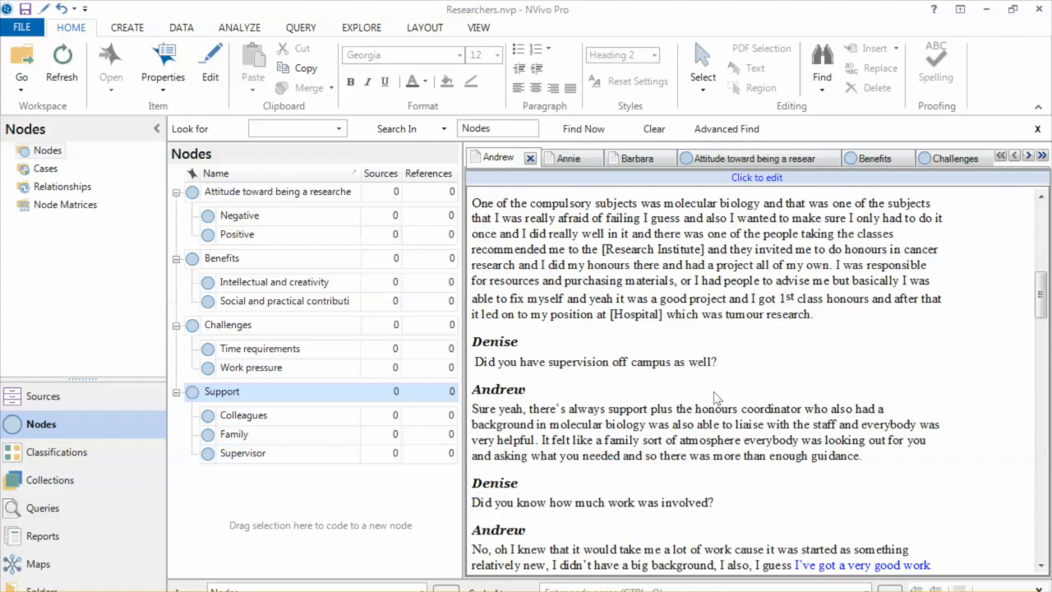
pyautogui.scroll(-2, 714, 398)
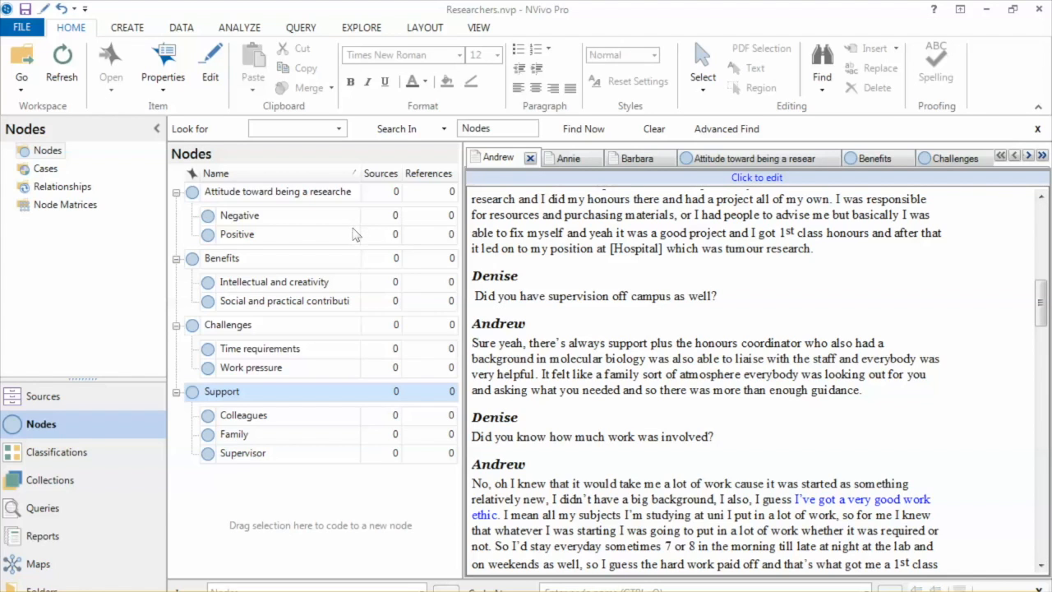
# - Code the passage from "there's always support plus the honours coordinator" to "very helpful" at the Supervisor node under Support
pyautogui.moveTo(531, 343); pyautogui.dragTo(538, 379)
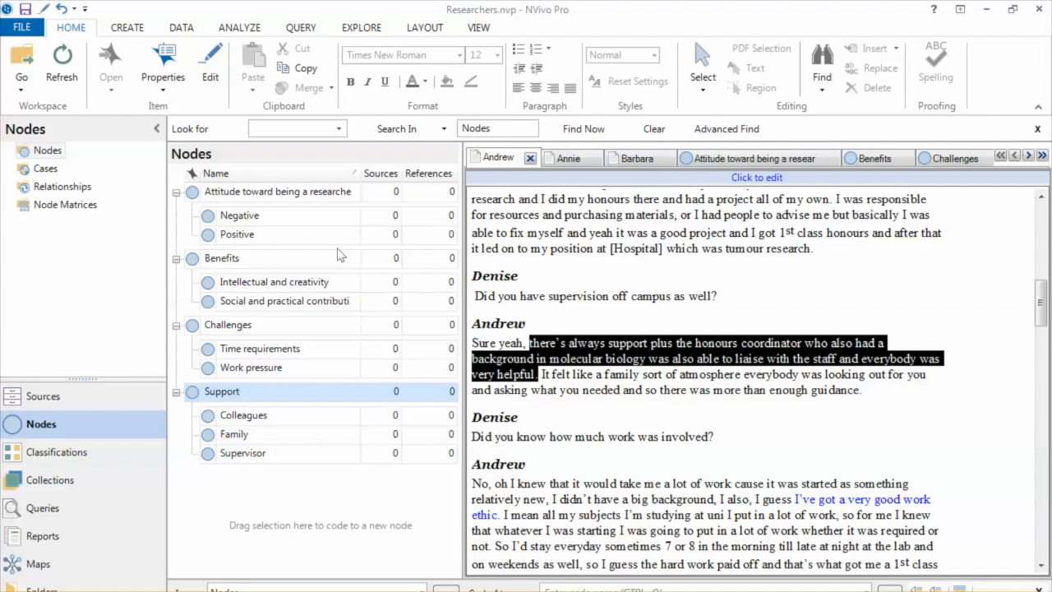
pyautogui.hotkey('shift', 'F10')
pyautogui.press('Escape')
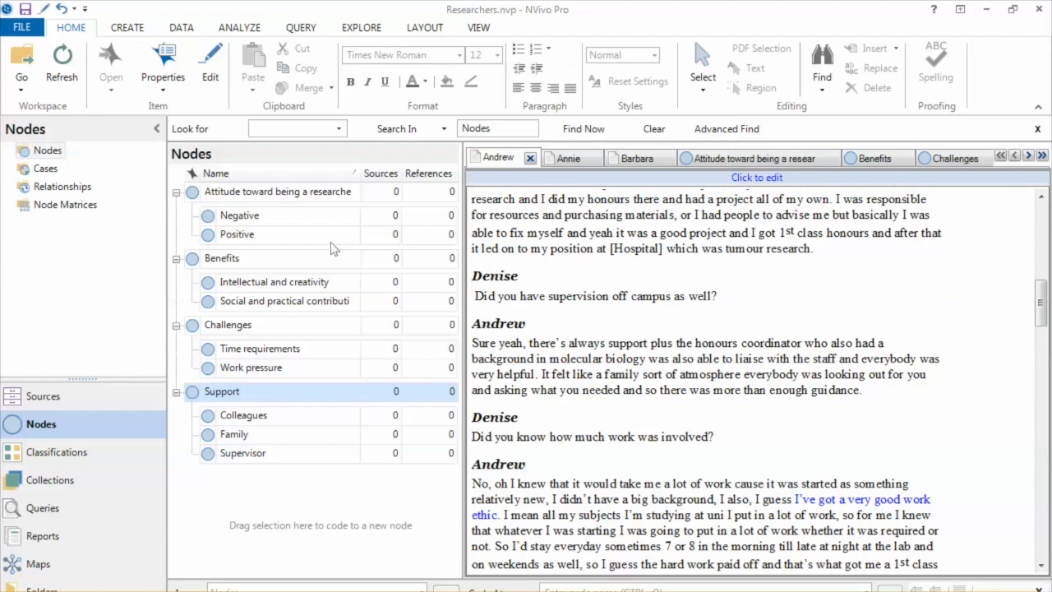
pyautogui.hotkey('shift', 'Down')
pyautogui.hotkey('shift', 'Down')
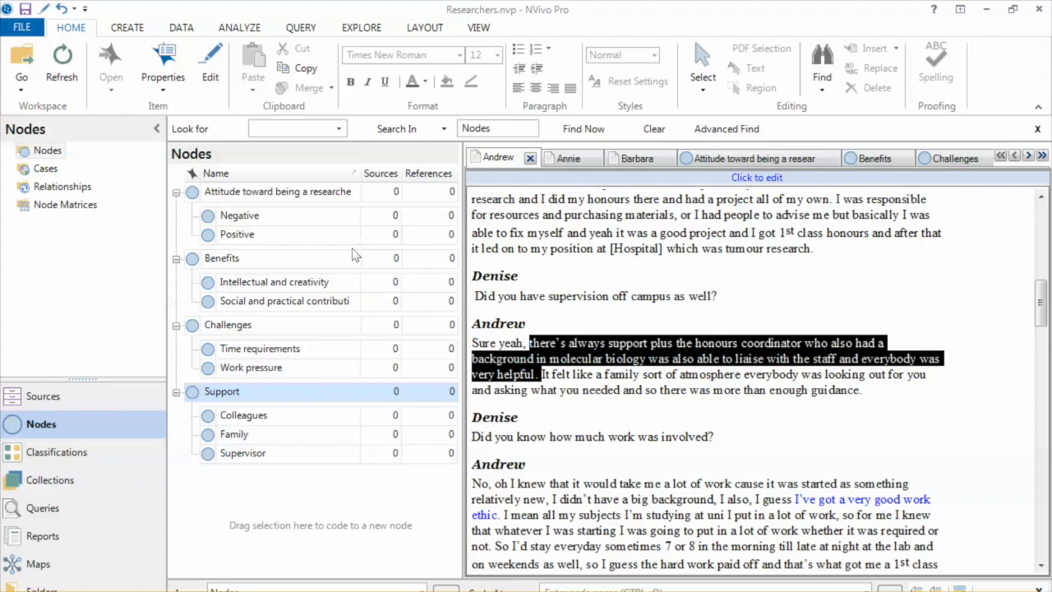
pyautogui.moveTo(352, 251); pyautogui.dragTo(174, 310)
# - Code the passage from "It felt like a family sort of atmosphere" to "more than enough guidance" at the Colleagues node under Support
pyautogui.moveTo(540, 374); pyautogui.dragTo(860, 389)
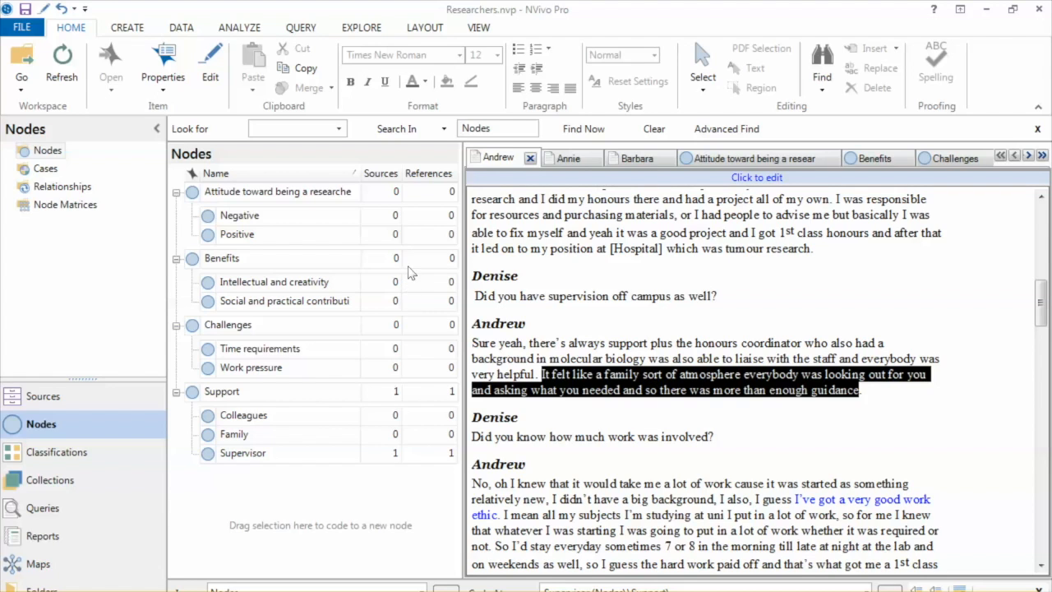
pyautogui.moveTo(598, 381); pyautogui.dragTo(269, 434)
pyautogui.moveTo(180, 291); pyautogui.dragTo(243, 415)
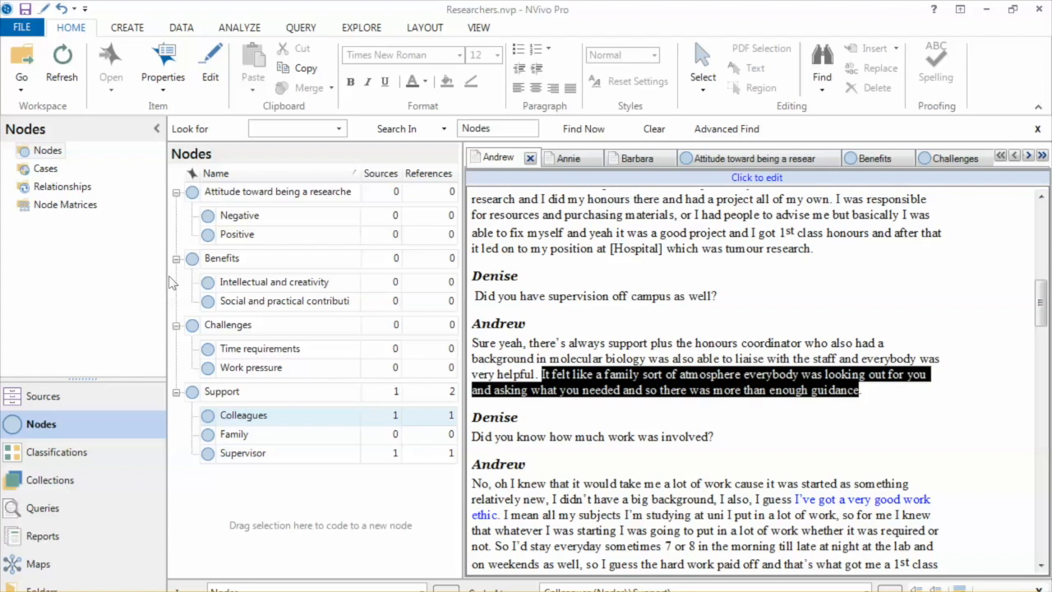
# - Code the still-selected family-atmosphere passage by choosing Colleagues under Support as the code item
pyautogui.hotkey('ctrl', 'F2')
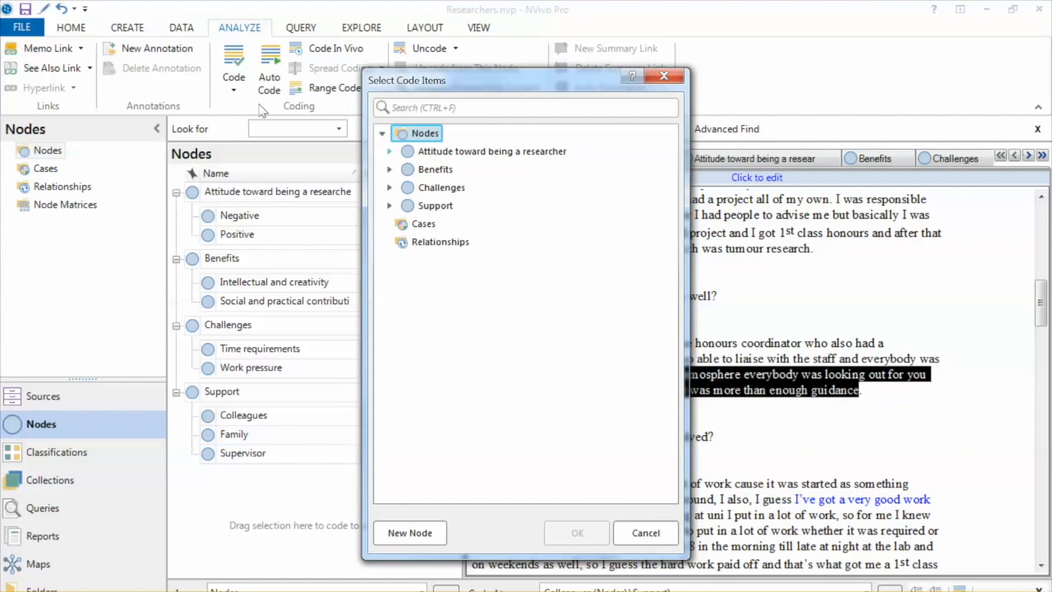
pyautogui.click(390, 206)
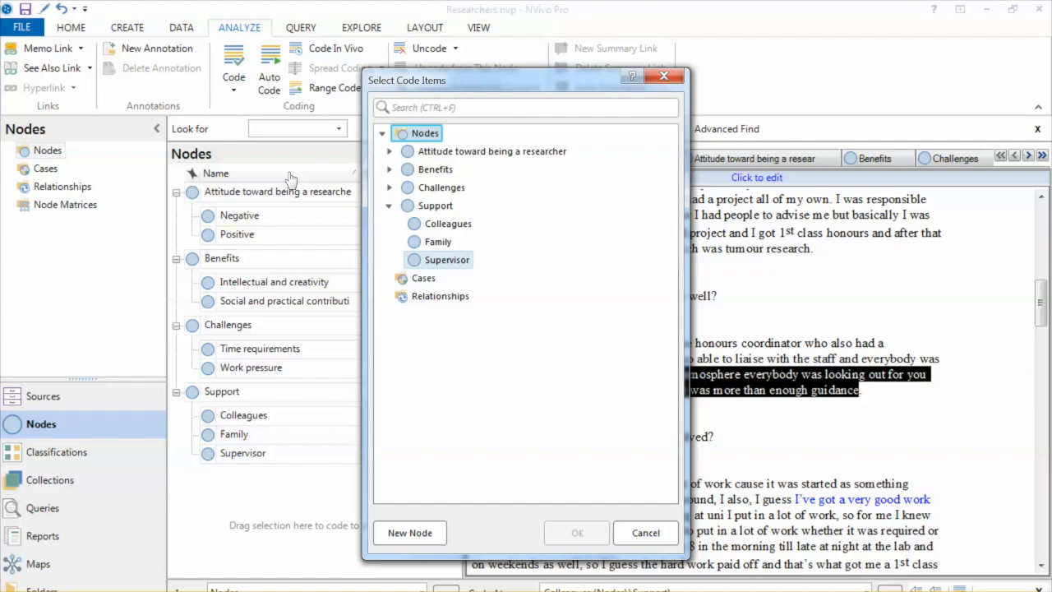
pyautogui.click(448, 224)
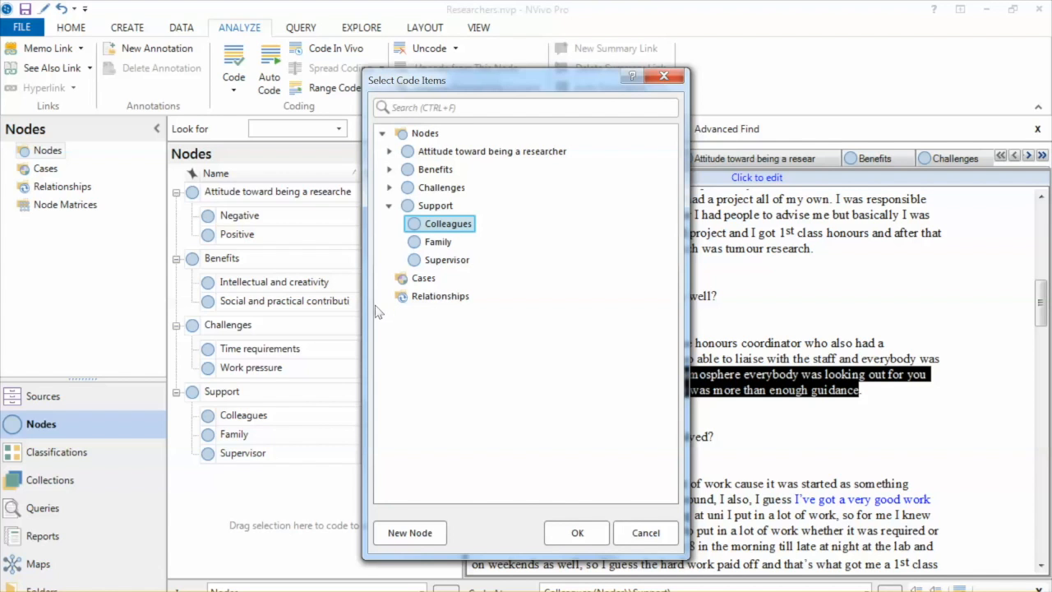
pyautogui.press('Return')
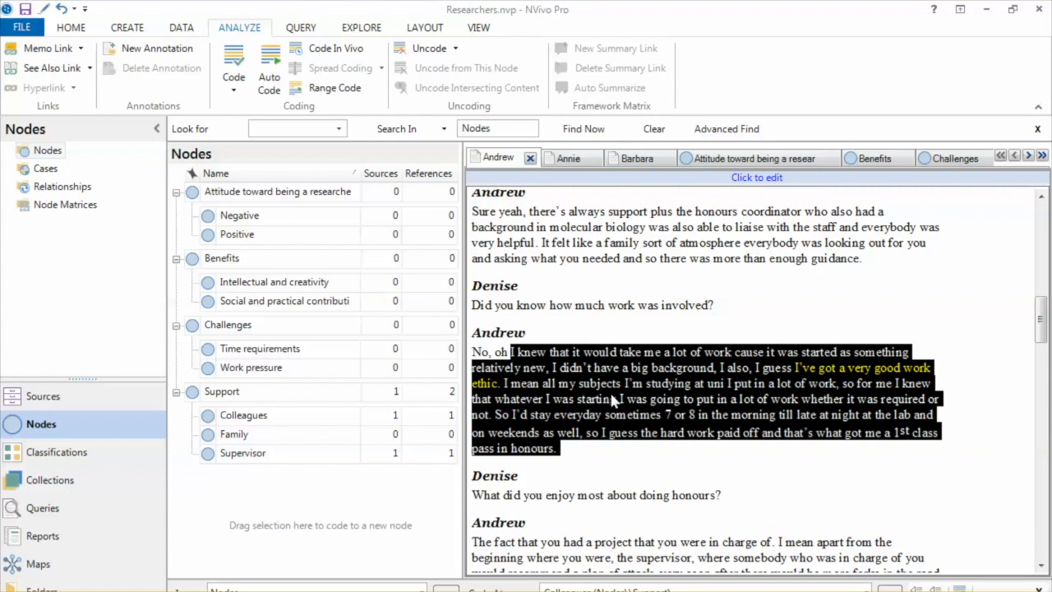
# - Code the passage starting "I knew that it would take me a lot of work" at the Work pressure node under Challenges
pyautogui.click(409, 262)
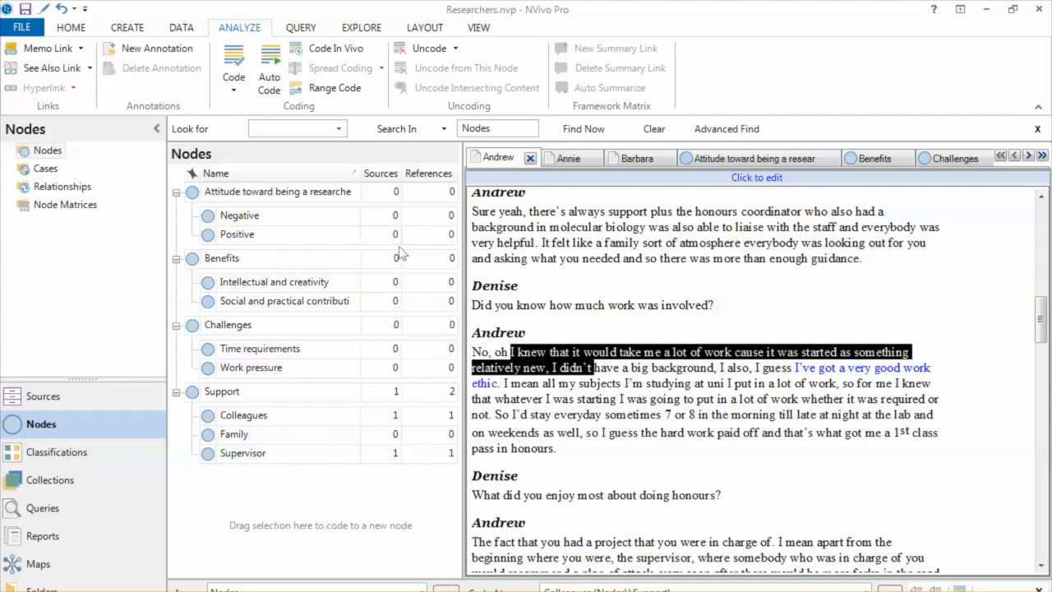
pyautogui.moveTo(597, 369)
pyautogui.mouseDown()
pyautogui.moveTo(629, 385)
pyautogui.moveTo(489, 414)
pyautogui.mouseUp()
pyautogui.moveTo(345, 289); pyautogui.dragTo(189, 253)
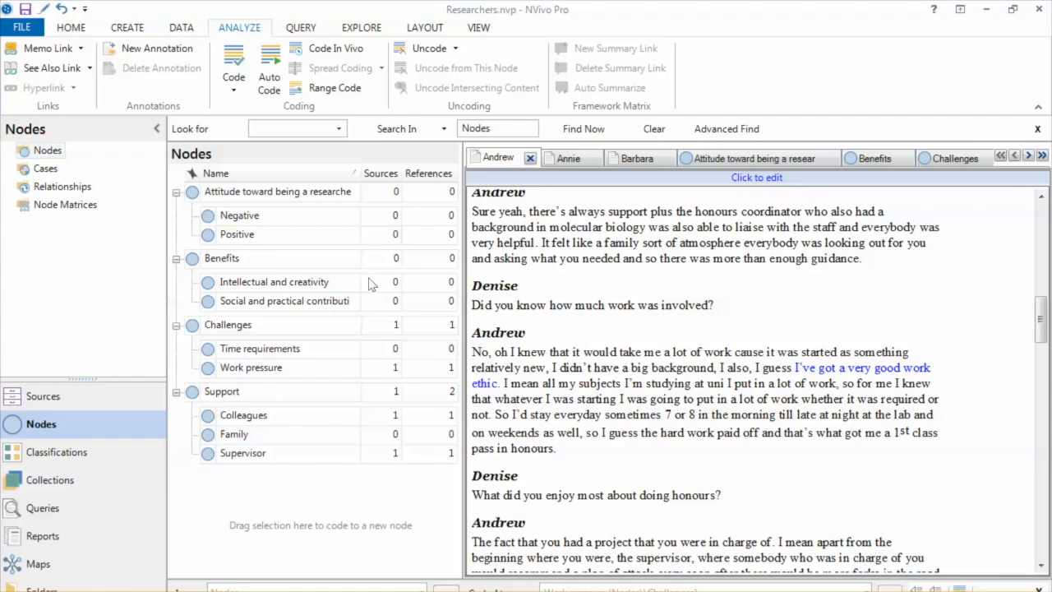
# - Code the passage about staying every day till late at night and on weekends at the Time requirements node under Challenges
pyautogui.hotkey('shift', 'Down')
pyautogui.hotkey('ctrl', 'shift', 'Right')
pyautogui.hotkey('ctrl', 'shift', 'Right')
pyautogui.hotkey('ctrl', 'shift', 'Right')
pyautogui.hotkey('ctrl', 'shift', 'Right')
pyautogui.hotkey('ctrl', 'shift', 'Right')
pyautogui.hotkey('ctrl', 'shift', 'Right')
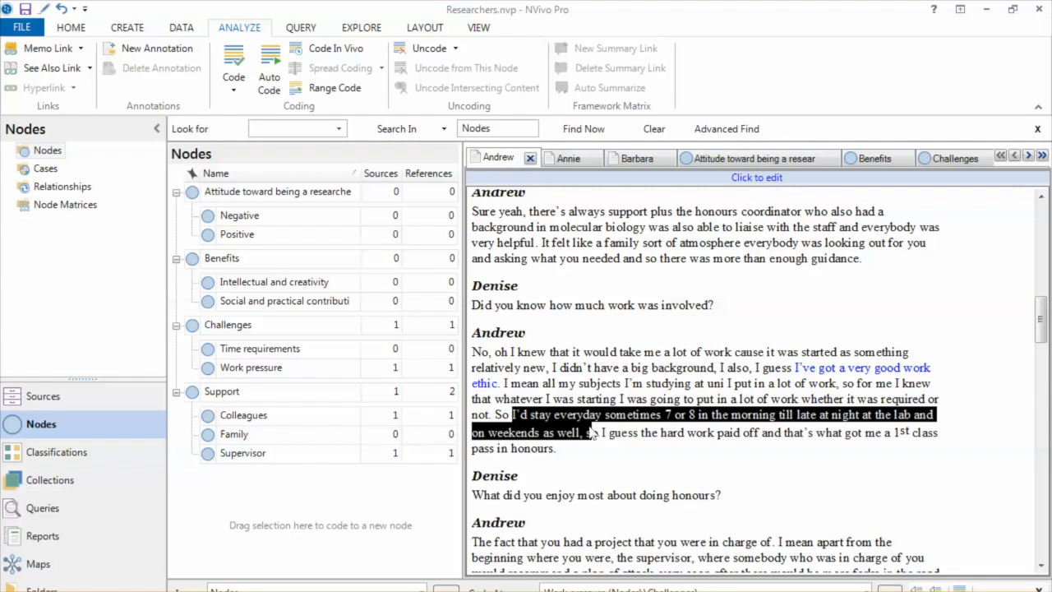
pyautogui.hotkey('ctrl', 'shift', 'Down')
pyautogui.hotkey('shift', 'Up')
pyautogui.moveTo(358, 281); pyautogui.dragTo(263, 348)
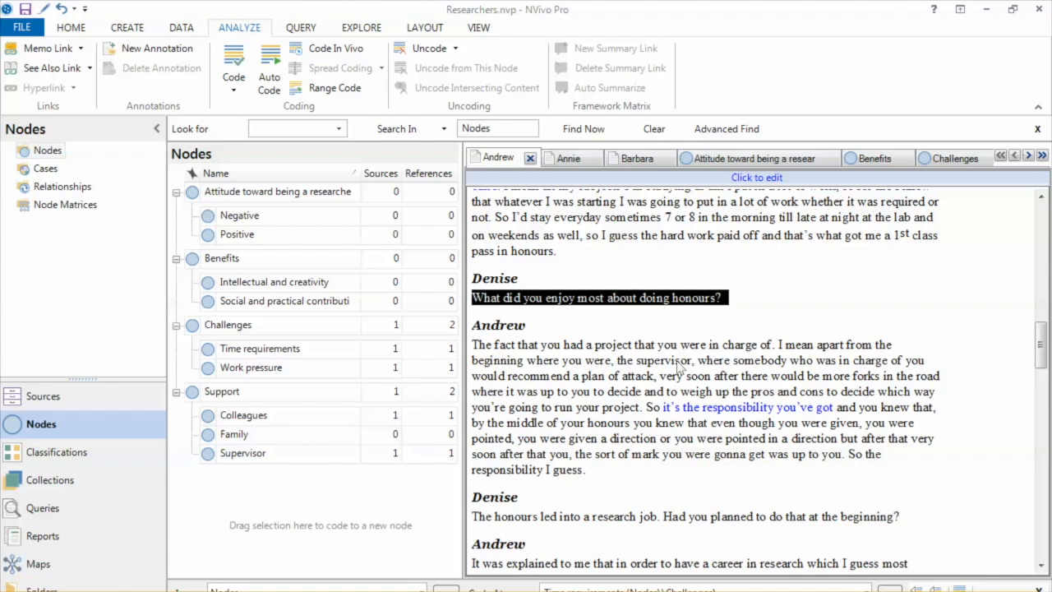
# - Code the whole answer about being in charge of a project at the "Intellectual and creativity" node under Benefits
pyautogui.tripleClick(678, 367)
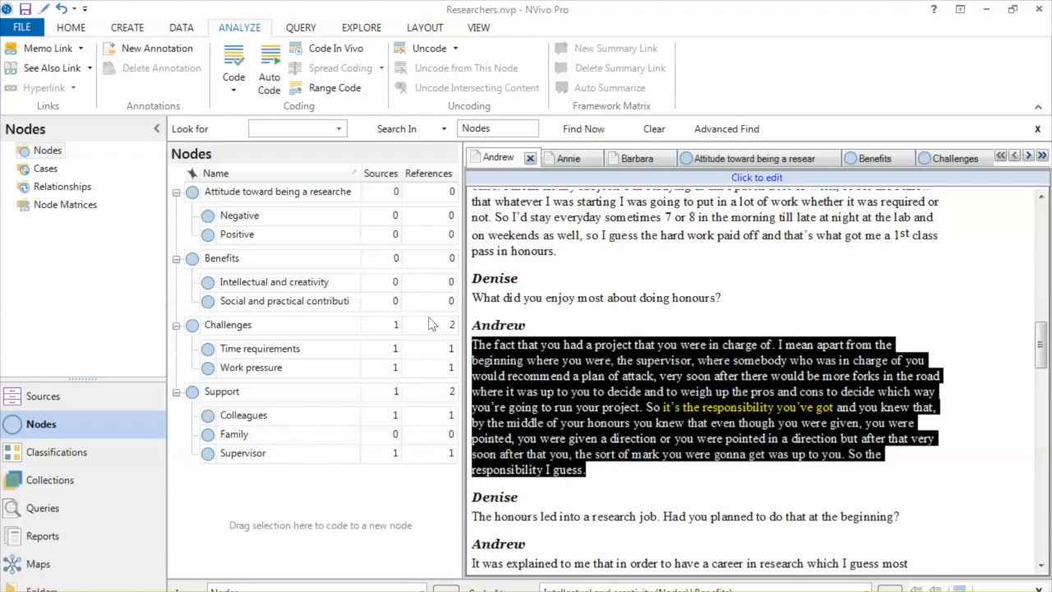
pyautogui.moveTo(340, 239); pyautogui.dragTo(216, 191)
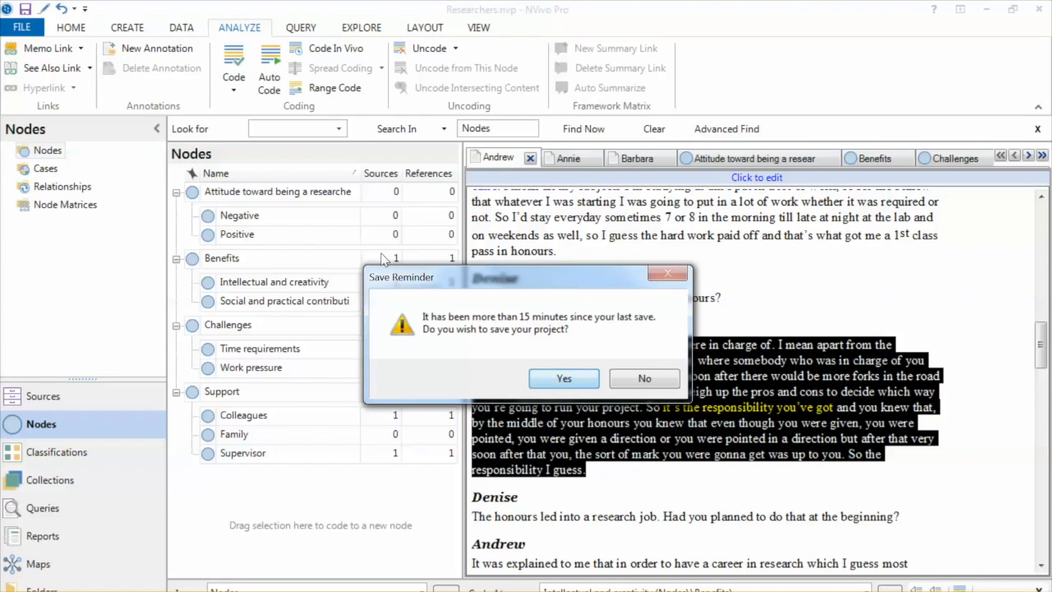
# - Save the project and code "I spent a lot of time doing honours and enjoyed it very much" at the Positive node
pyautogui.press('Return')
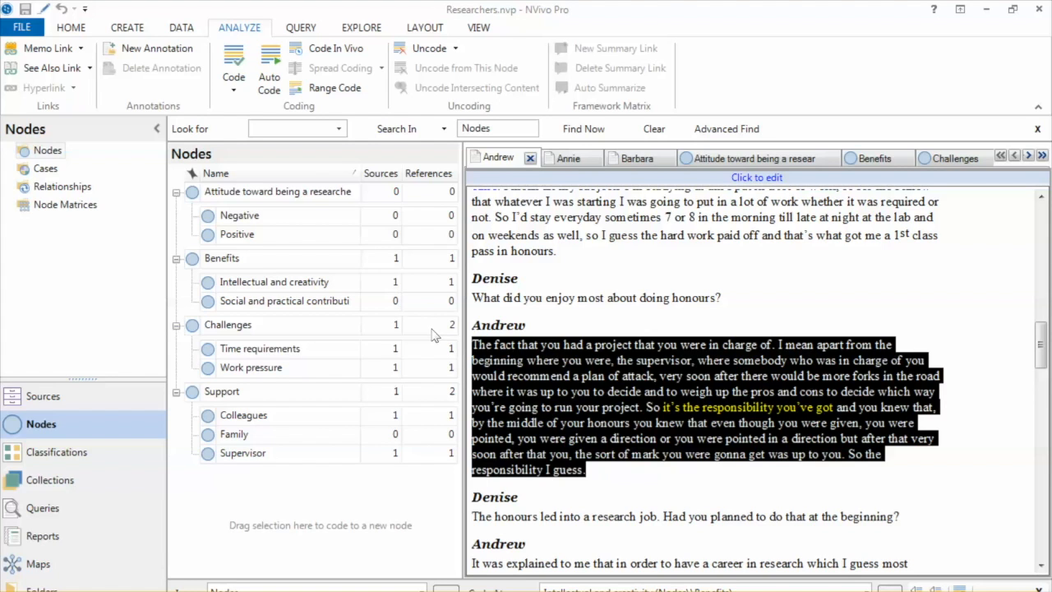
pyautogui.press('Up')
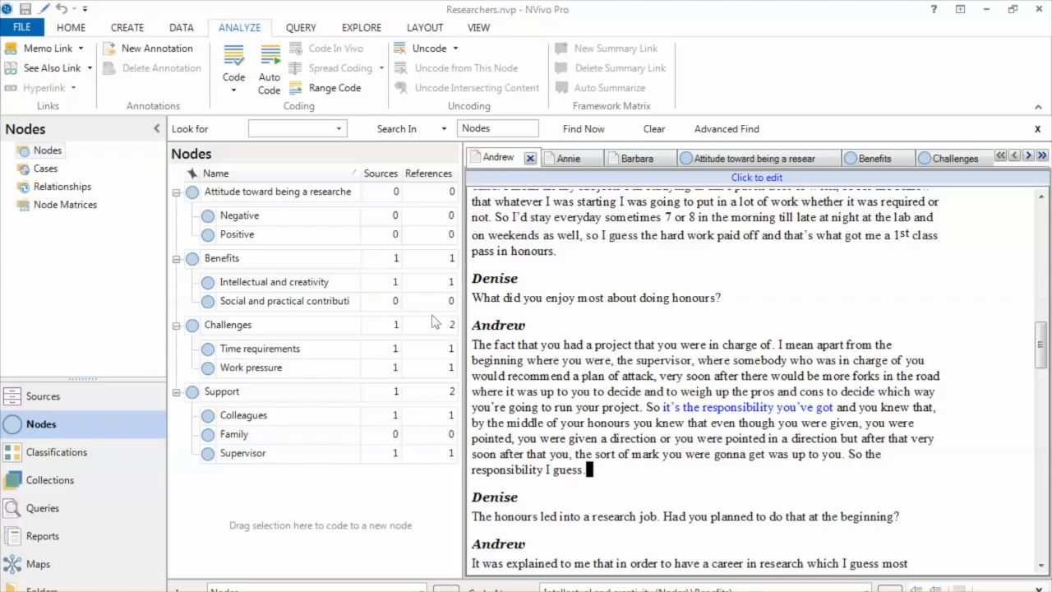
pyautogui.press('pagedown')
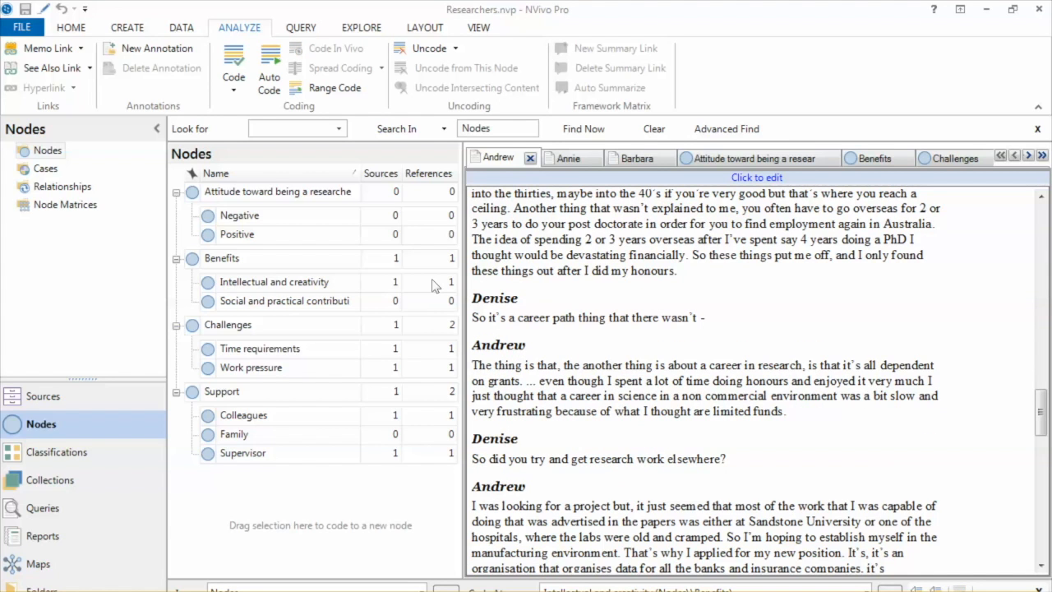
pyautogui.hotkey('shift', 'End')
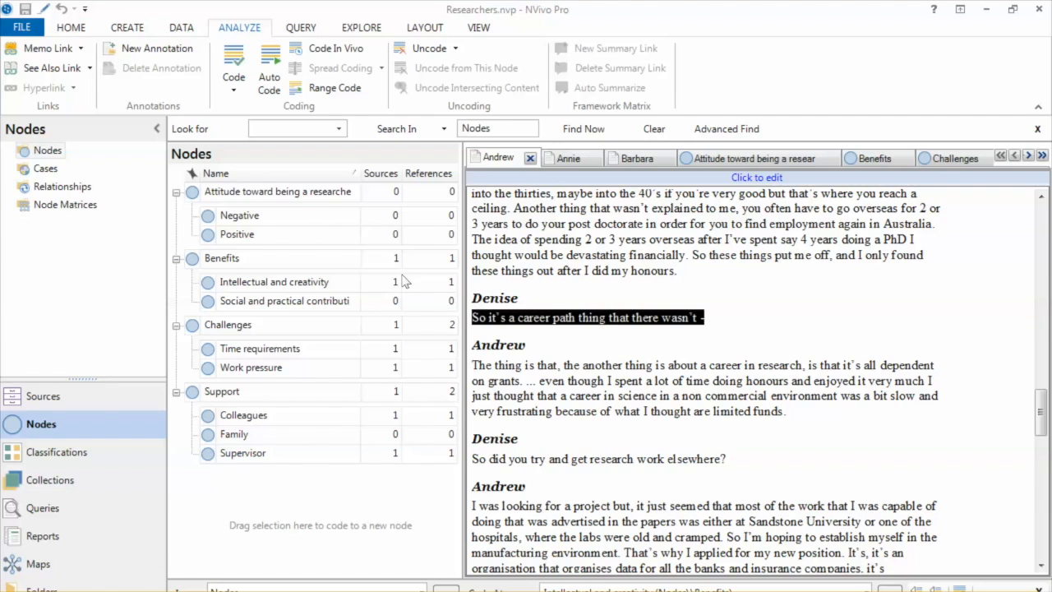
pyautogui.click(713, 394)
pyautogui.moveTo(608, 381); pyautogui.dragTo(919, 380)
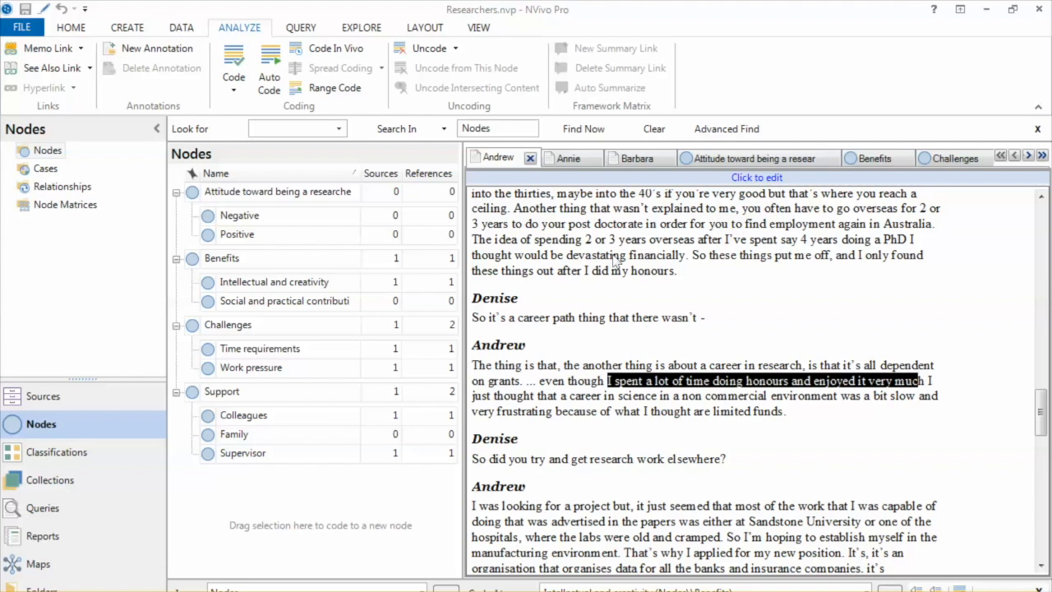
pyautogui.moveTo(613, 260); pyautogui.dragTo(216, 155)
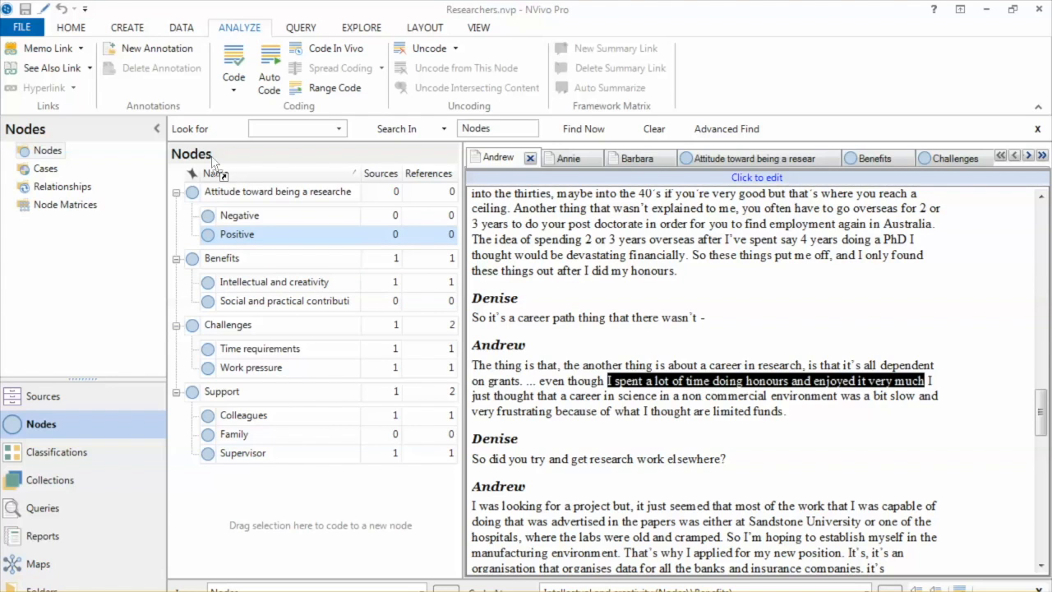
pyautogui.moveTo(212, 158); pyautogui.dragTo(238, 233)
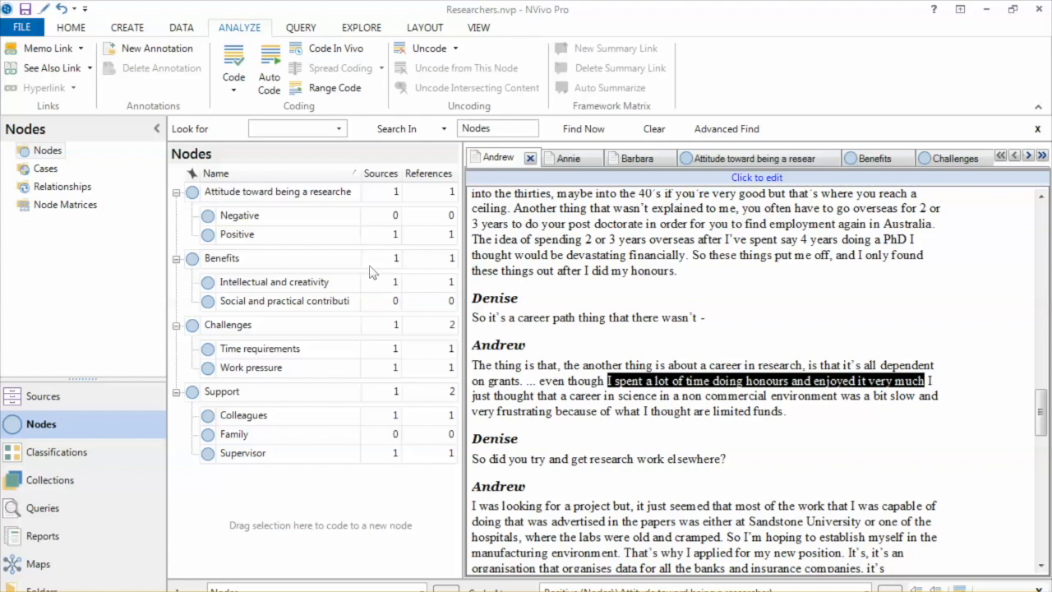
# - Code the passage from "a career in science in a non commercial environment" to "limited funds" at the Work pressure node under Challenges
pyautogui.moveTo(561, 395); pyautogui.dragTo(784, 410)
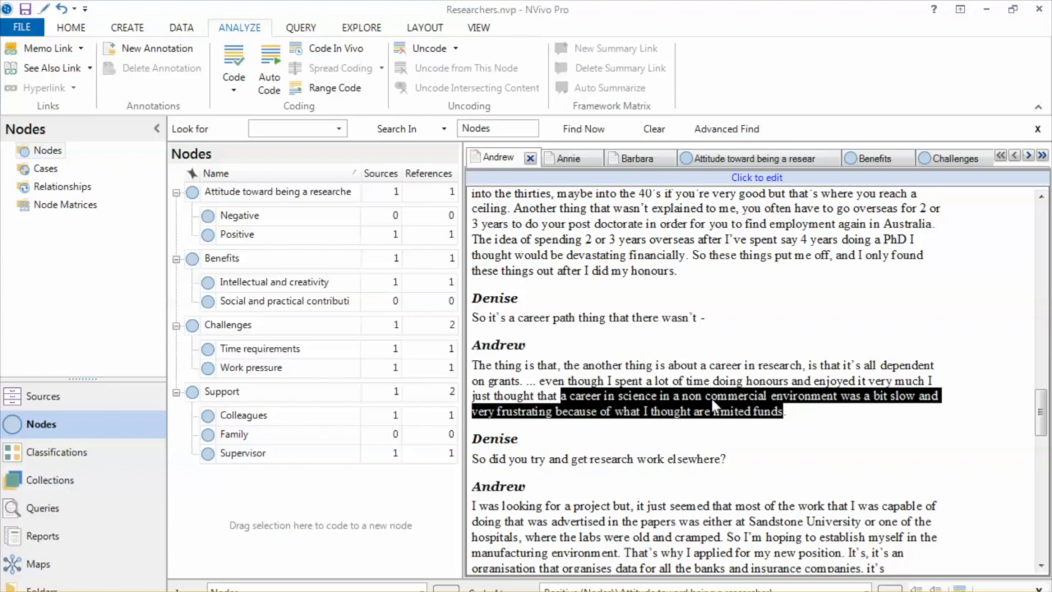
pyautogui.moveTo(336, 243); pyautogui.dragTo(197, 253)
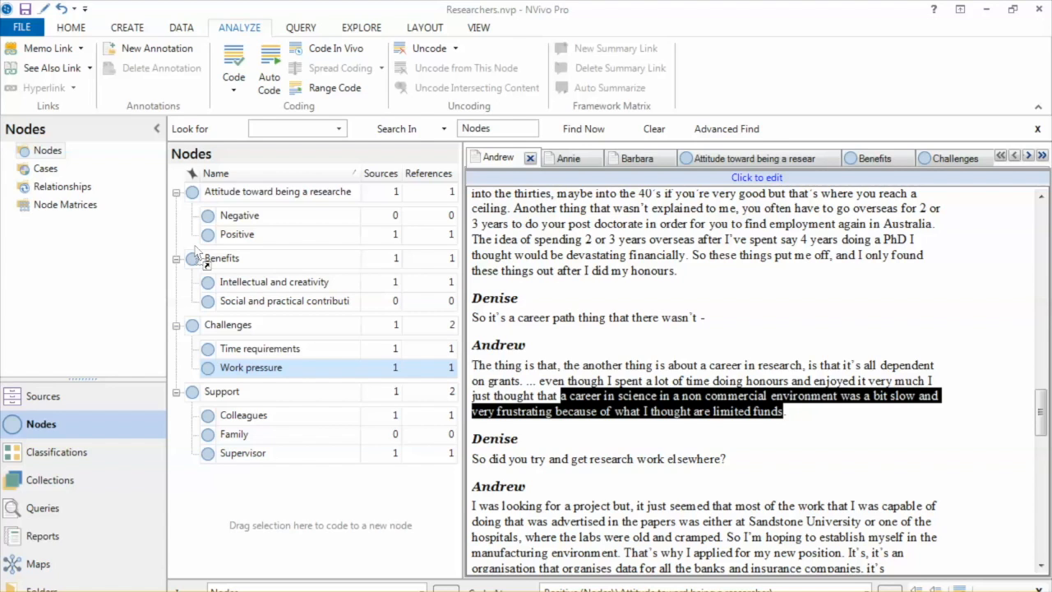
pyautogui.moveTo(196, 250); pyautogui.dragTo(196, 251)
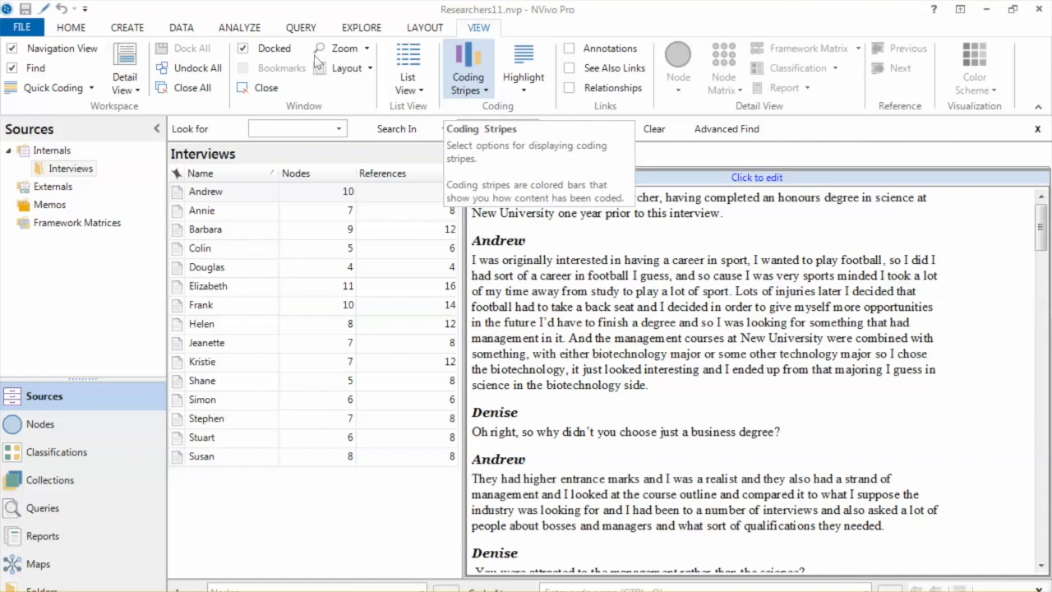
# - Show coding stripes for all nodes coding the open interview transcript
pyautogui.click(468, 82)
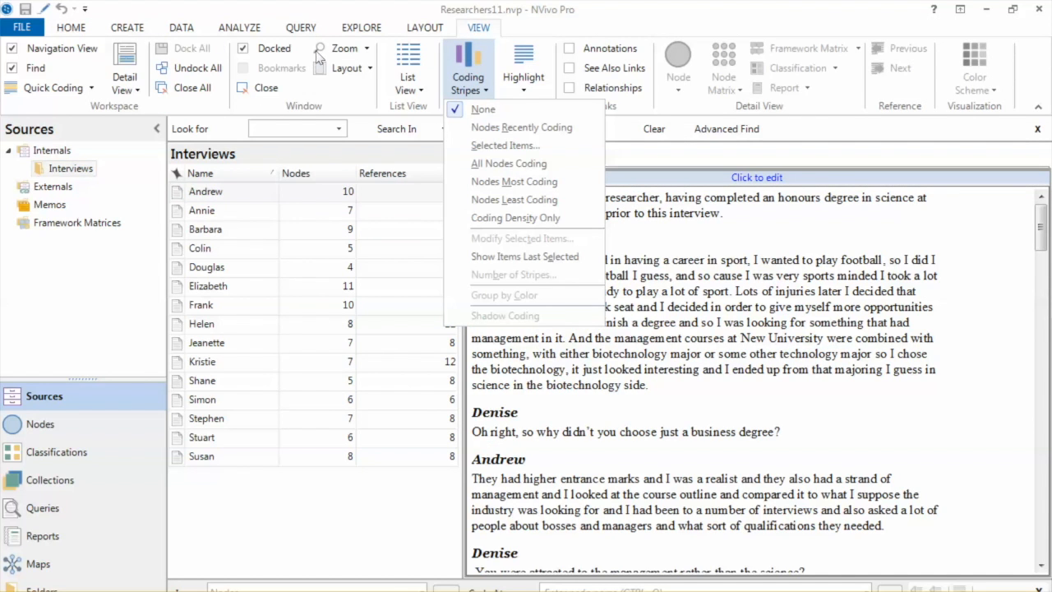
pyautogui.click(319, 56)
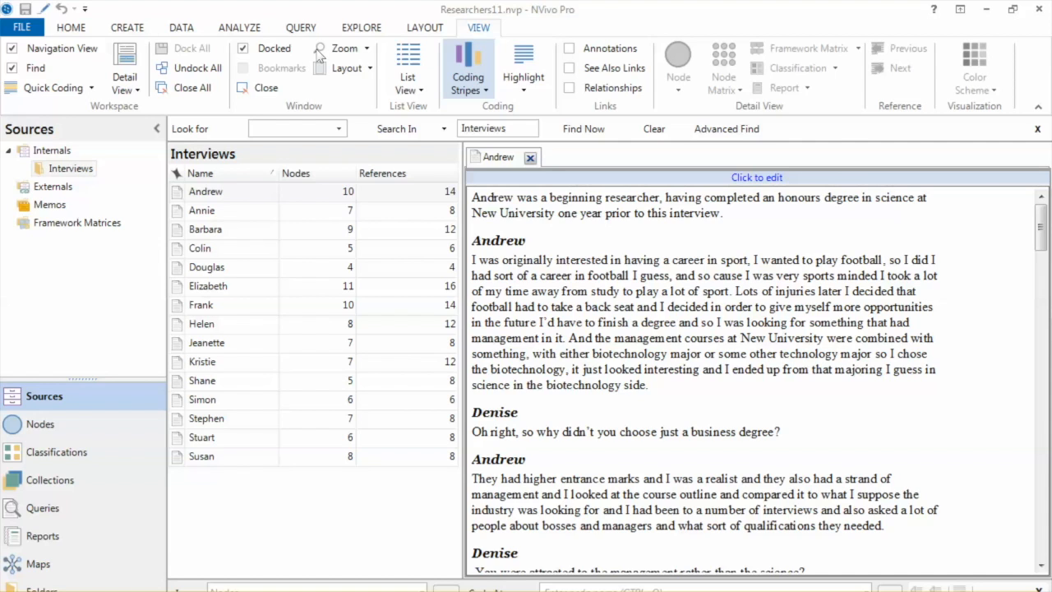
pyautogui.click(488, 90)
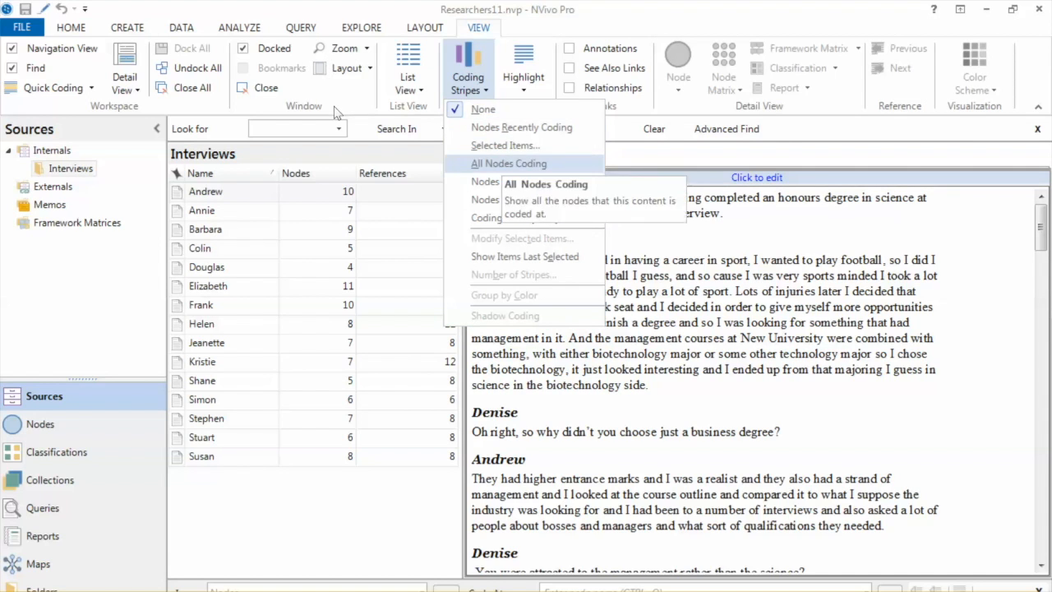
pyautogui.click(509, 164)
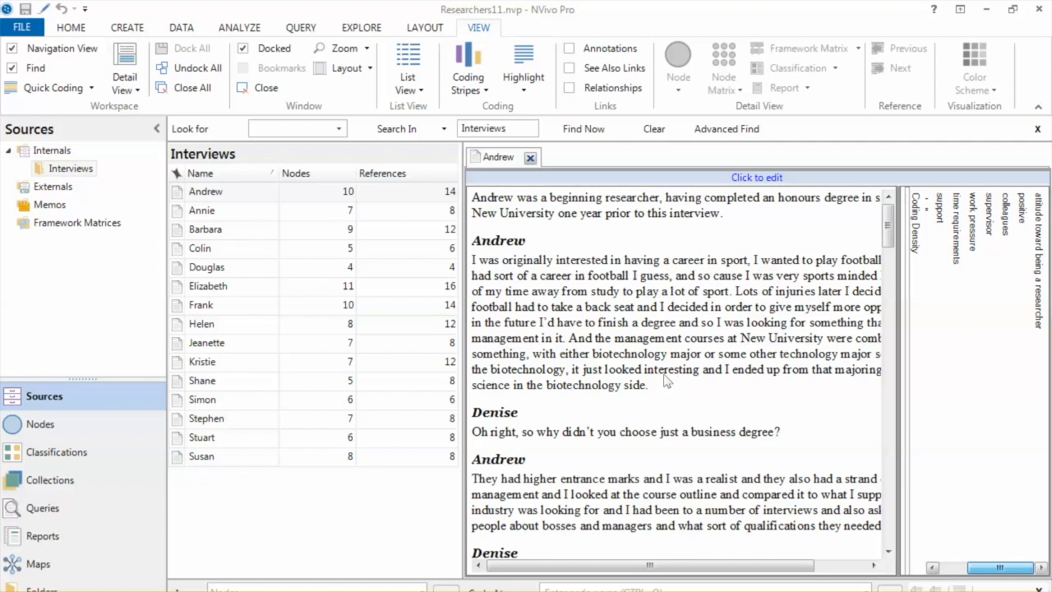
# - Examine which passages of the transcript the node stripes and the coding density bar mark
pyautogui.scroll(-10, 948, 484)
pyautogui.scroll(6, 949, 484)
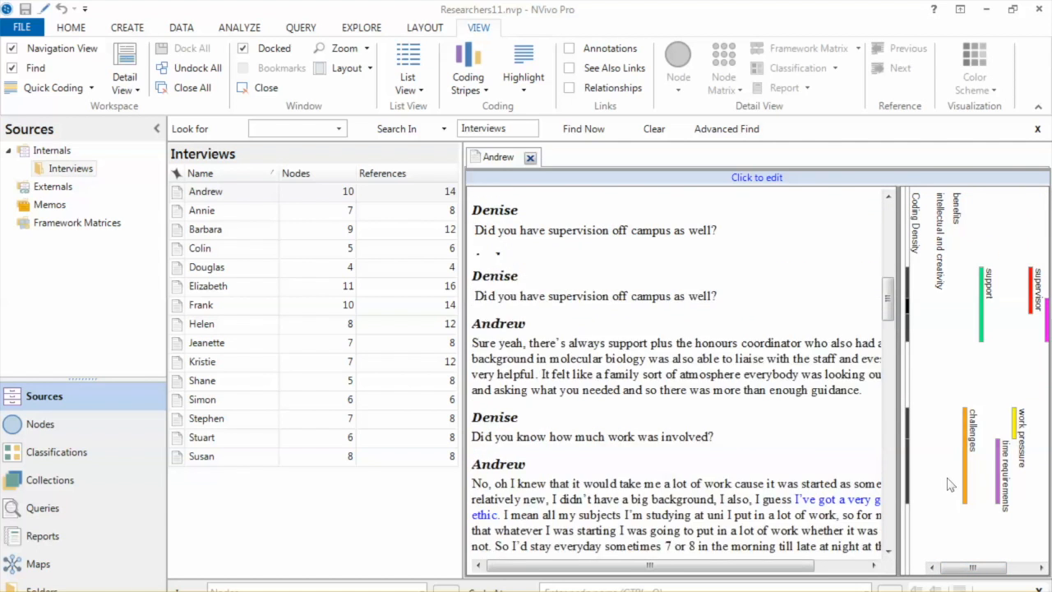
pyautogui.scroll(-4, 950, 484)
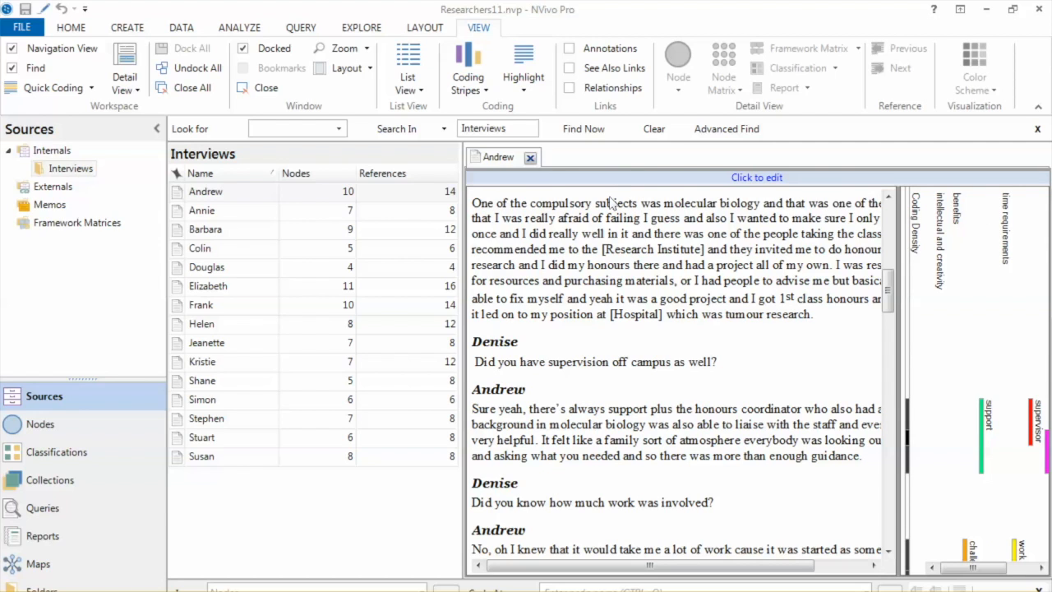
pyautogui.scroll(-3, 917, 302)
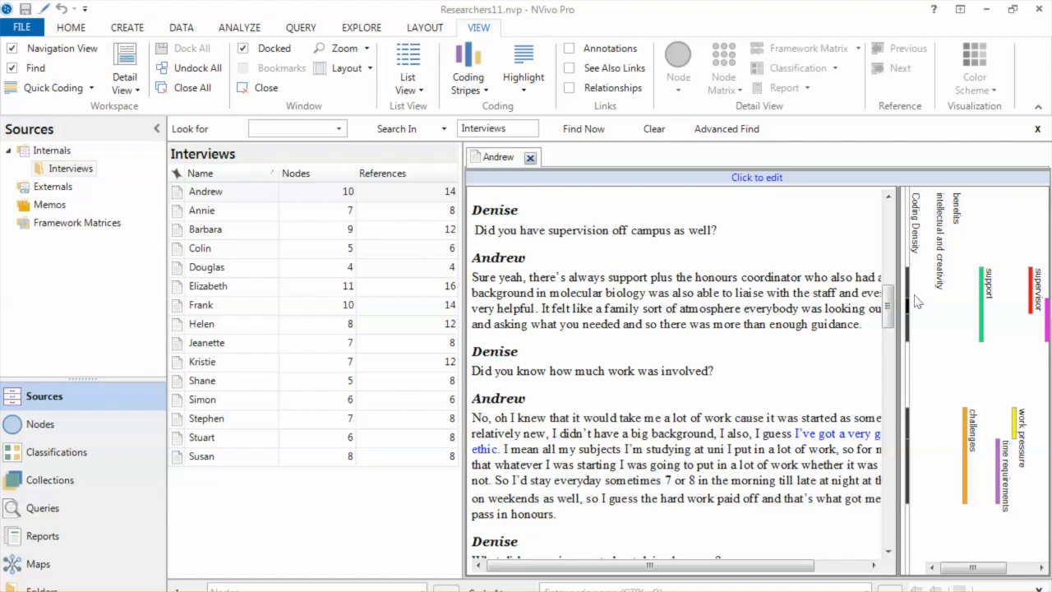
pyautogui.scroll(-3, 917, 302)
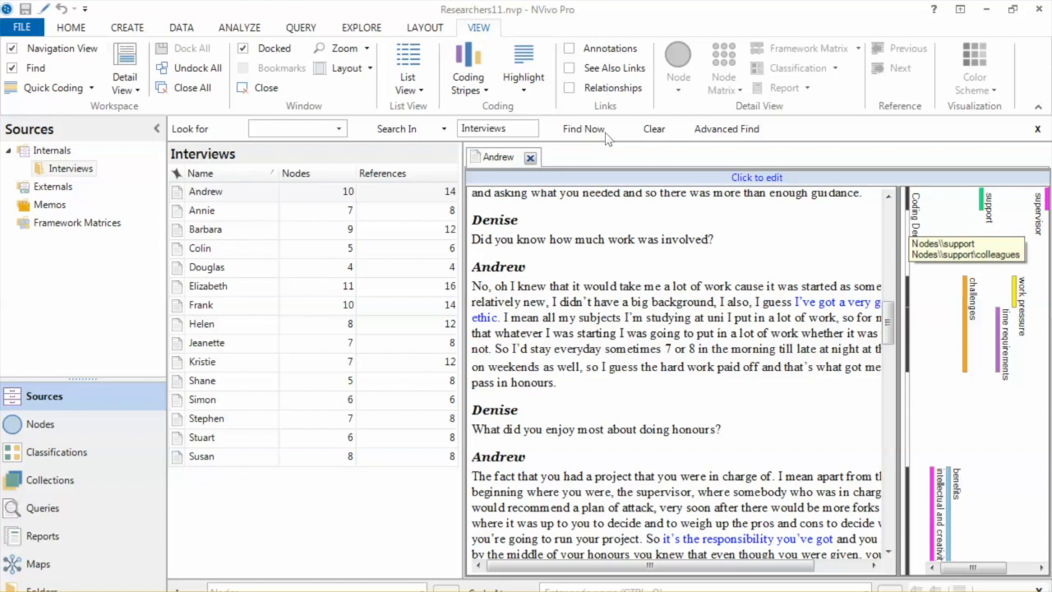
pyautogui.scroll(10, 609, 233)
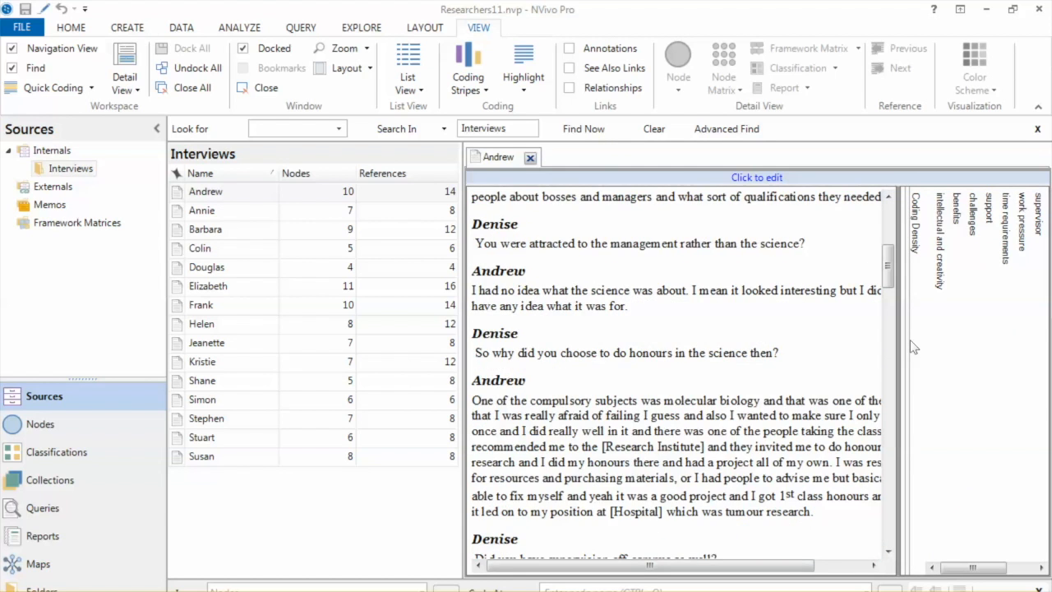
# - Highlight the passages coded at the challenges stripe, followed by those coded at the intellectual and creativity stripe
pyautogui.scroll(-8, 912, 346)
pyautogui.scroll(-1, 913, 347)
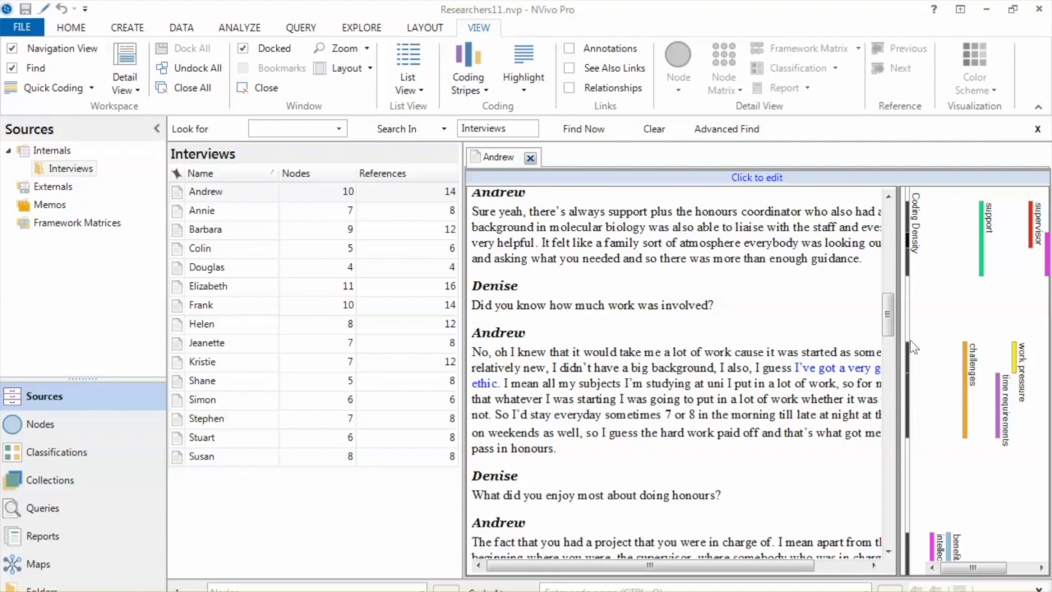
pyautogui.scroll(-1, 912, 347)
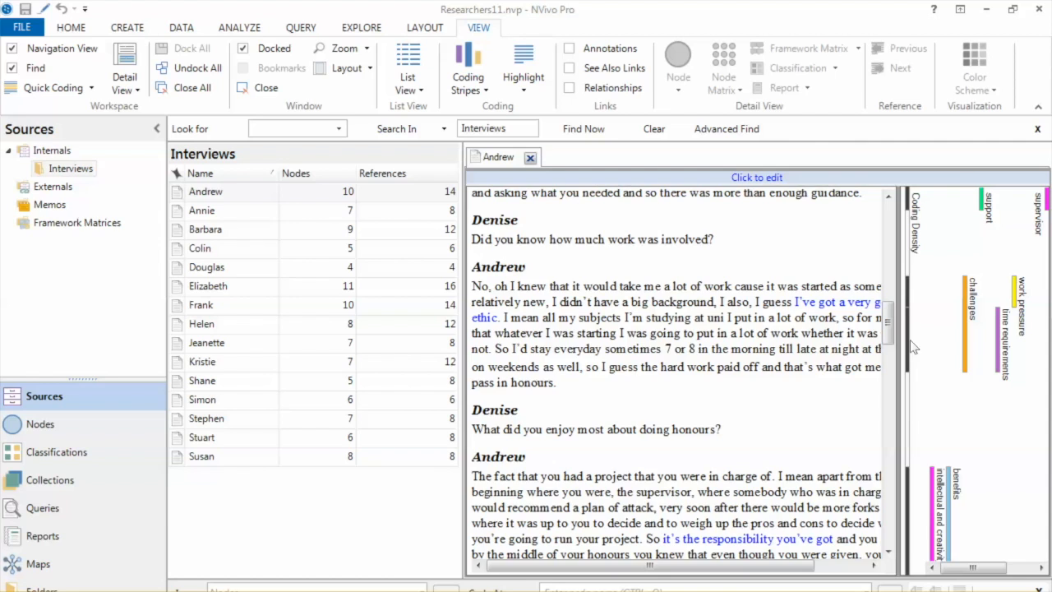
pyautogui.scroll(-1, 912, 346)
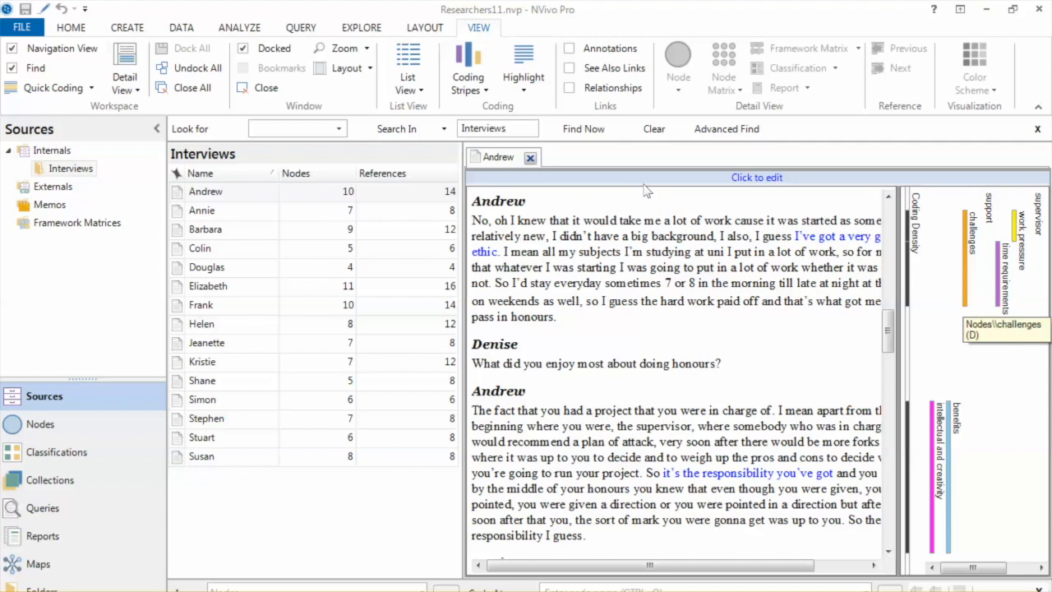
pyautogui.click(964, 300)
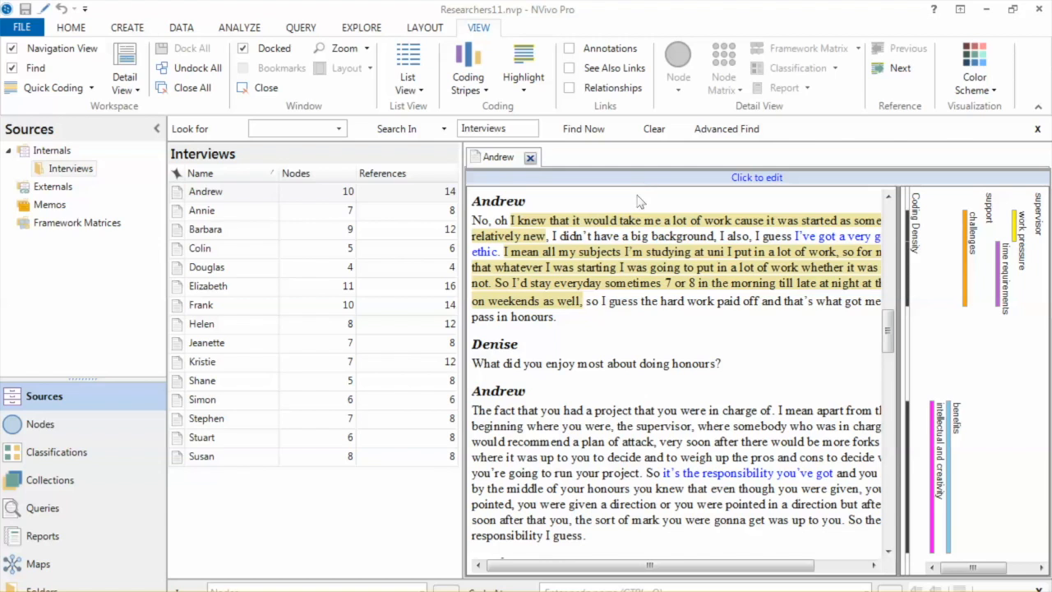
pyautogui.click(934, 461)
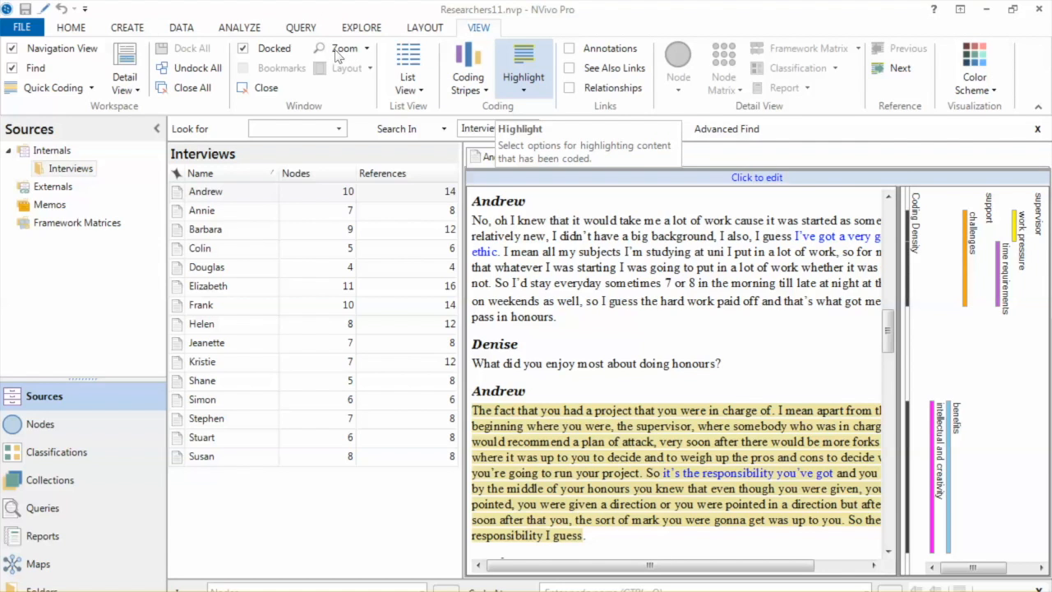
# - Switch the coding stripes to show the nodes most coding the transcript
pyautogui.click(468, 81)
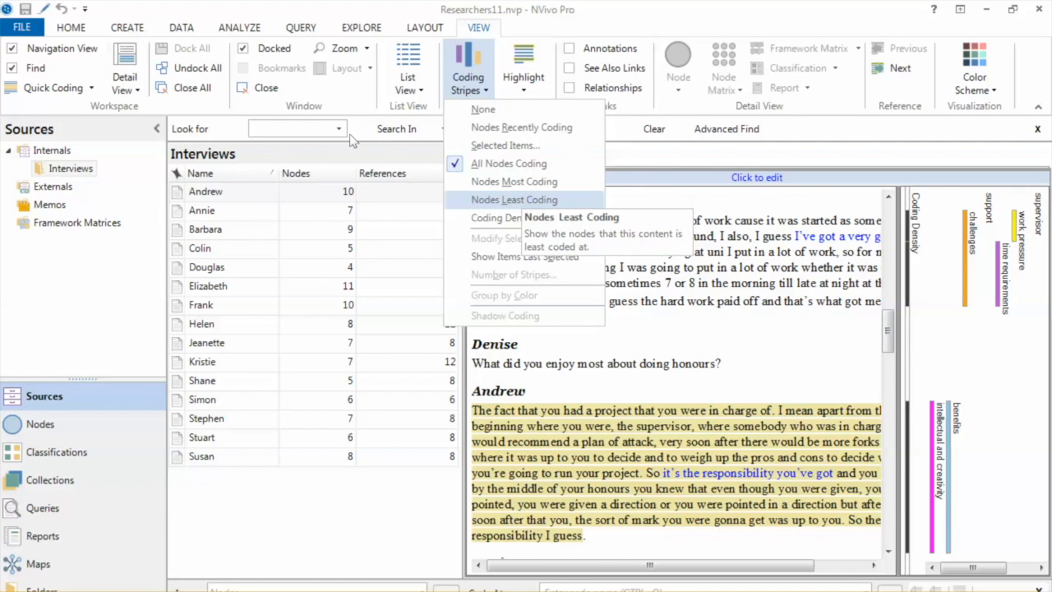
pyautogui.press('Up')
pyautogui.press('Escape')
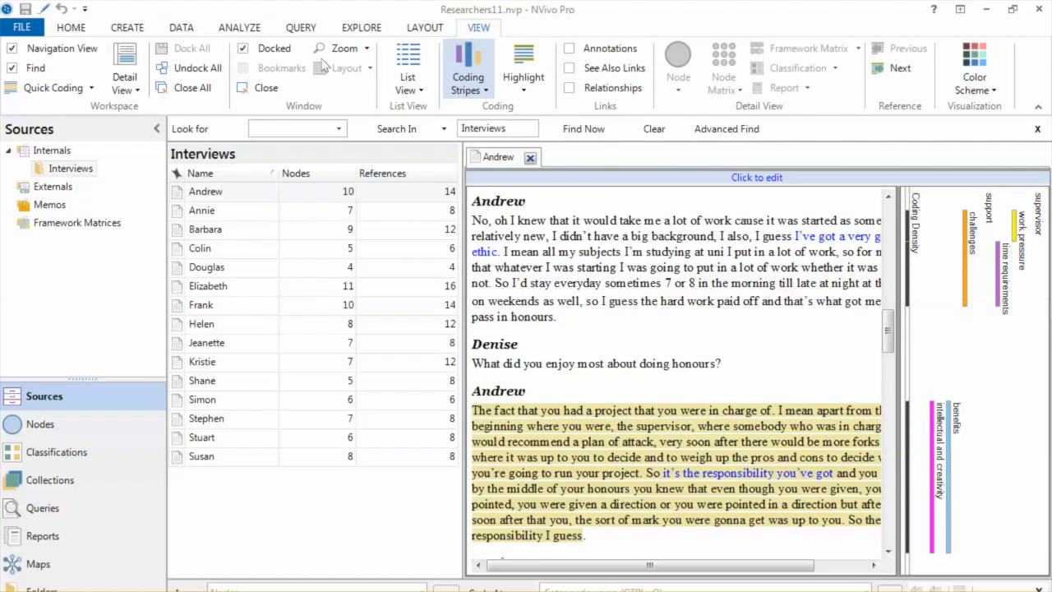
pyautogui.click(469, 82)
pyautogui.click(514, 181)
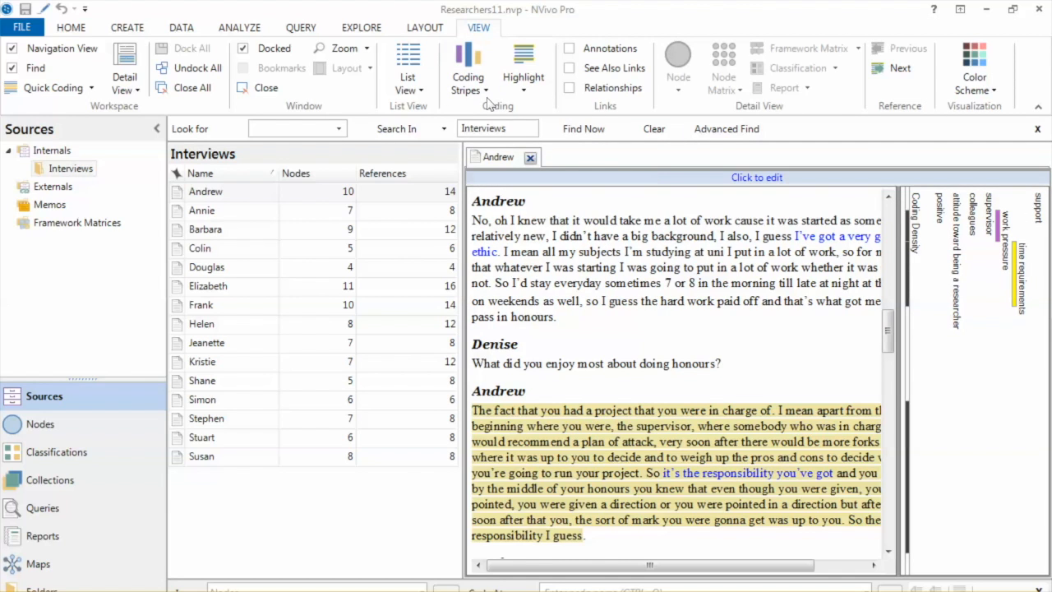
# - Open the project item selection for showing coding stripes of selected items only
pyautogui.click(468, 79)
pyautogui.click(504, 145)
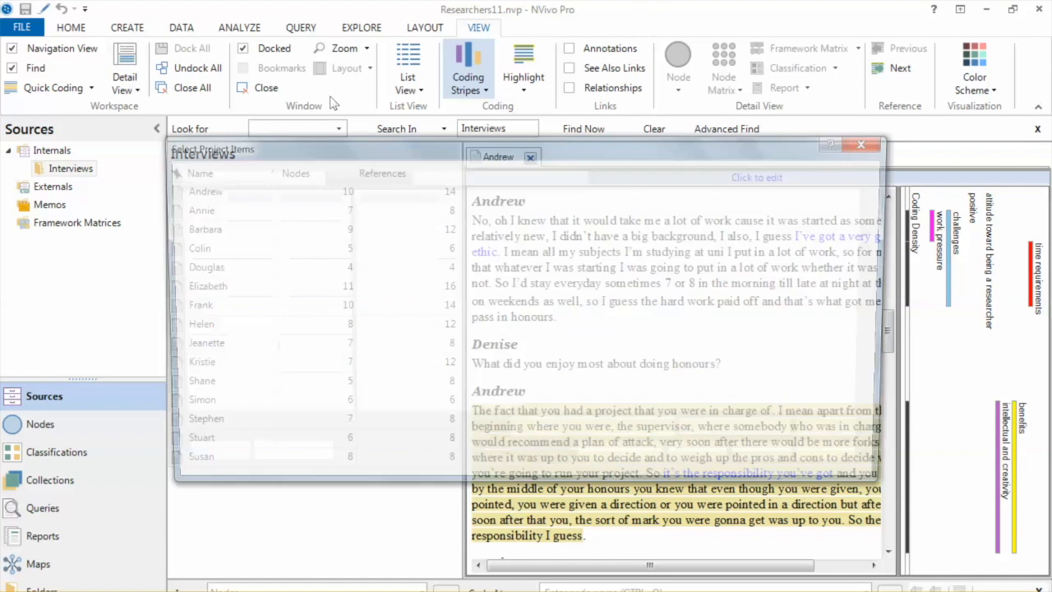